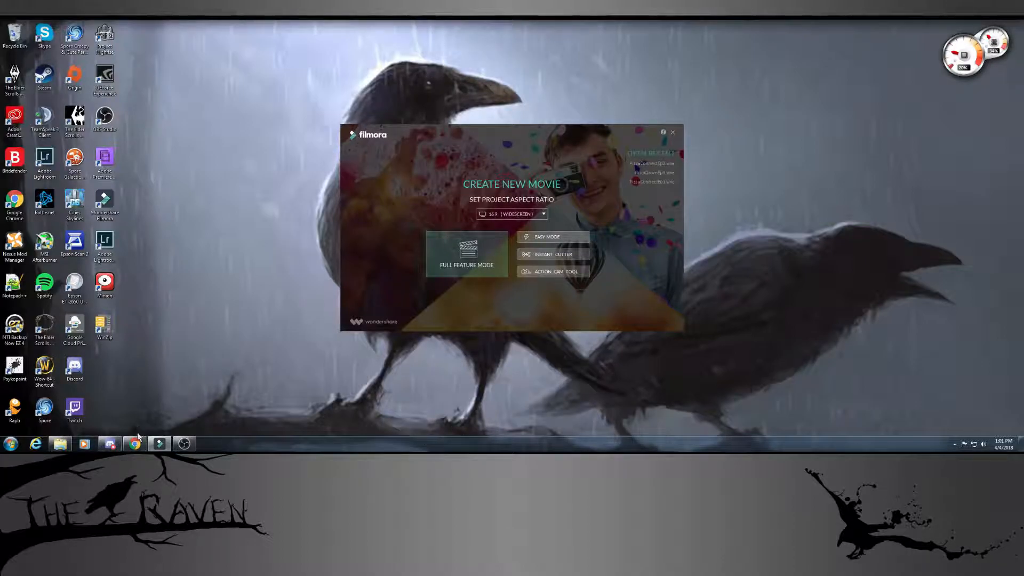
- Switch to Chrome to look over the Filmora website's home page, and minimize the browser
{"action": "mouse_move", "coordinate": [135, 447]}
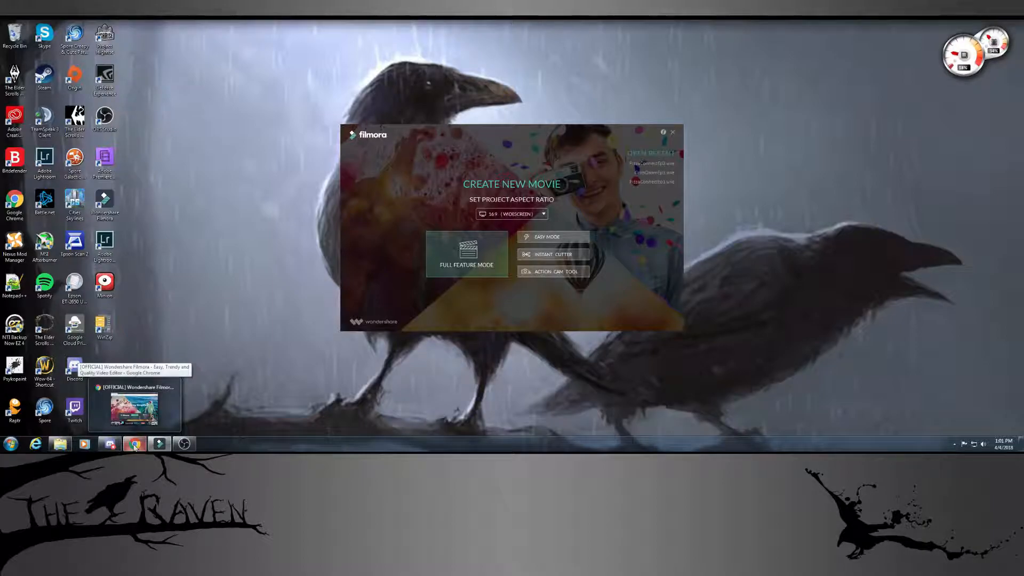
{"action": "left_click", "coordinate": [135, 445]}
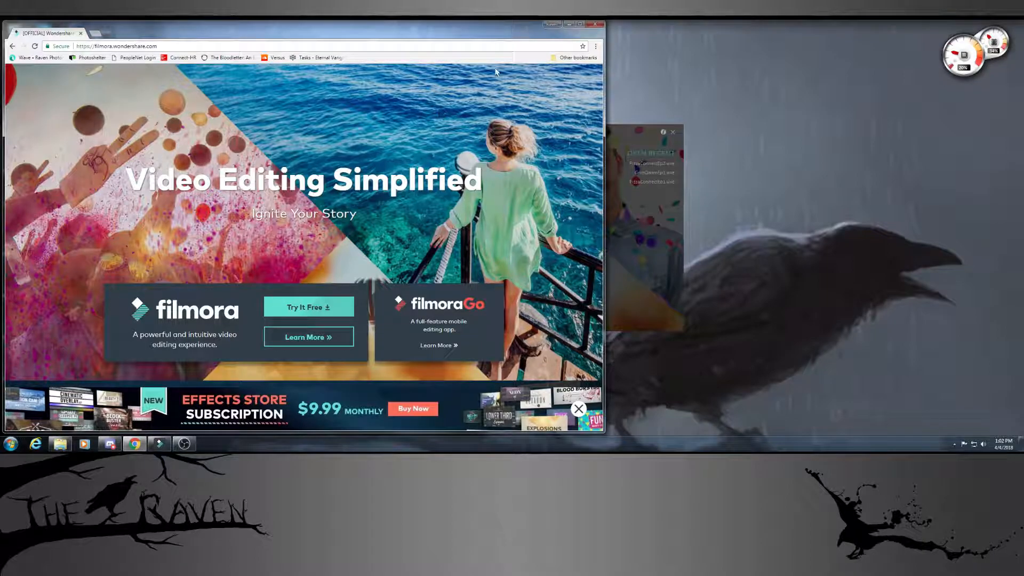
{"action": "left_click", "coordinate": [568, 26]}
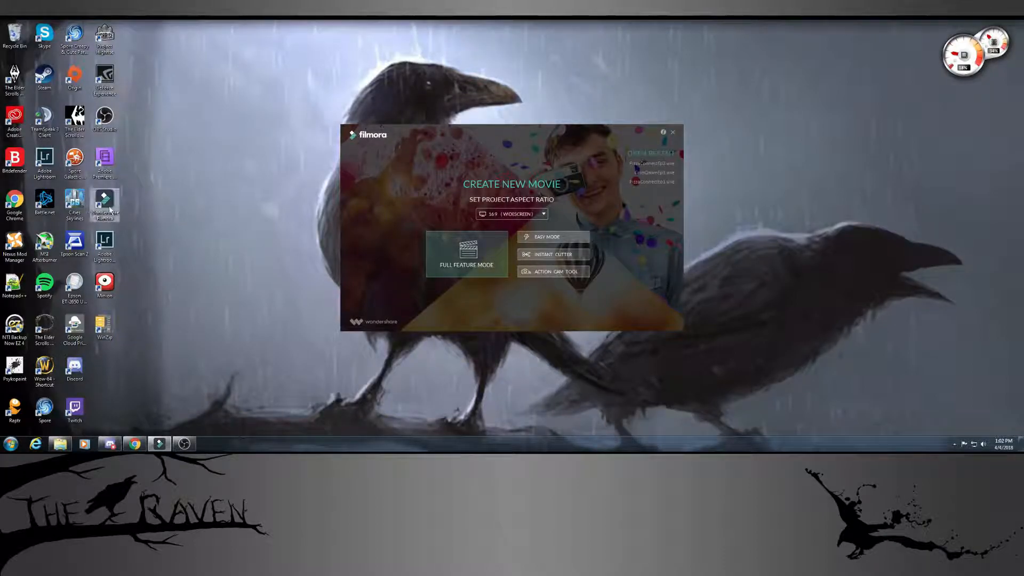
- Open a 16:9 project in Full Feature Mode and enlarge the media and preview area by lowering the timeline divider
{"action": "left_click", "coordinate": [441, 258]}
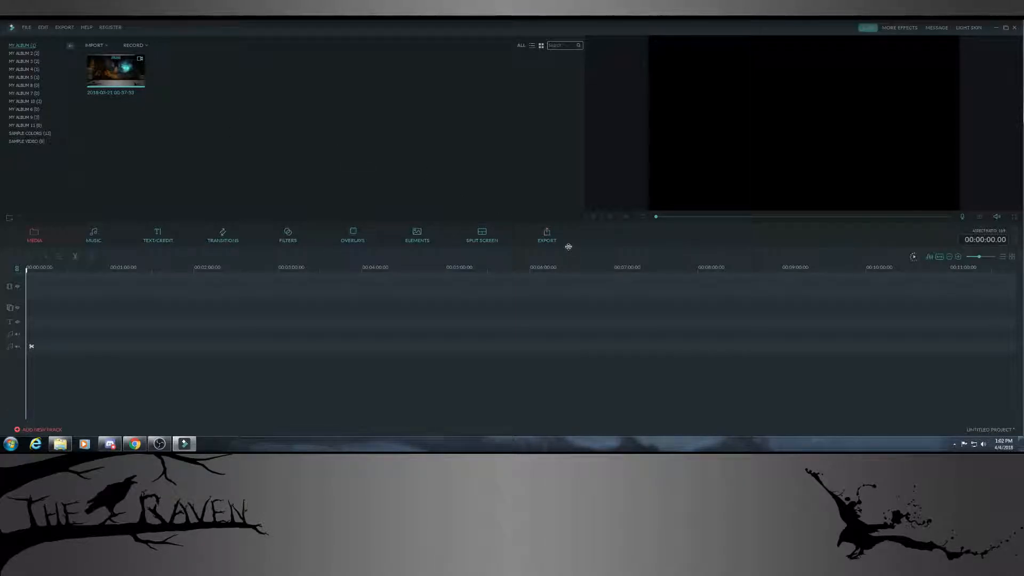
{"action": "left_click_drag", "start_coordinate": [569, 246], "coordinate": [568, 297]}
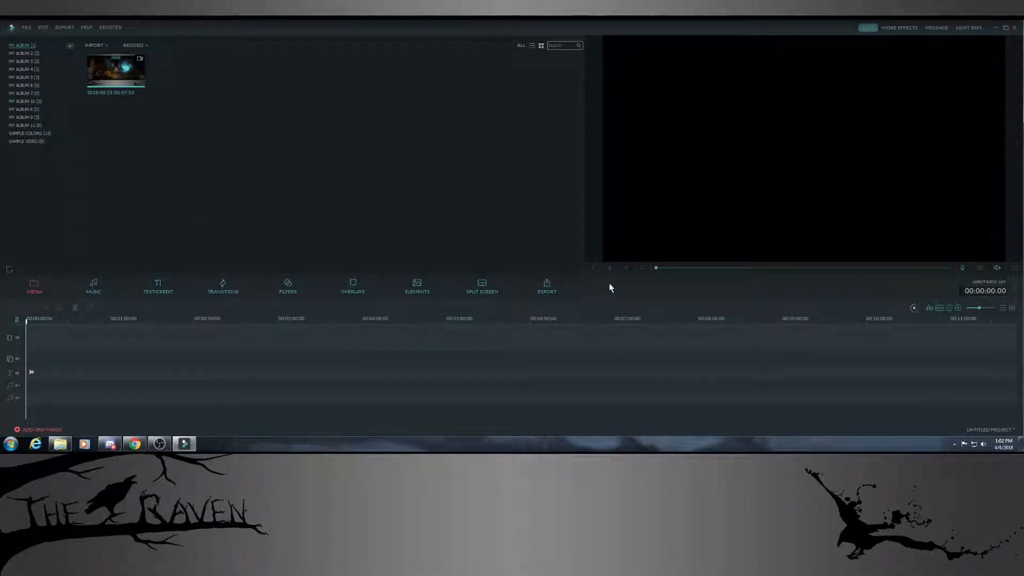
{"action": "left_click_drag", "start_coordinate": [596, 296], "coordinate": [596, 307]}
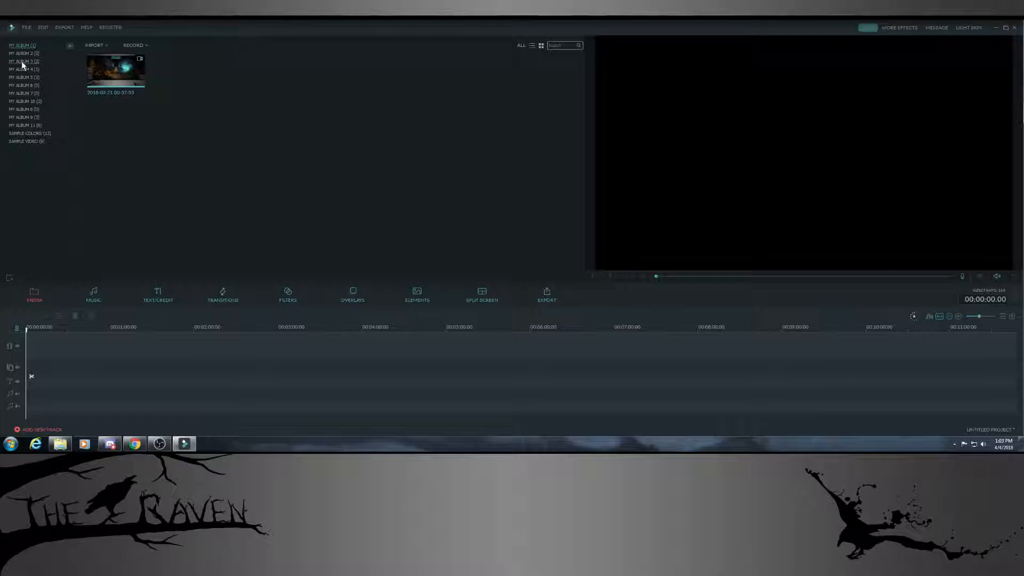
- View My Album 5 and My Album 6, and look at the media import dialog without importing a file
{"action": "left_click", "coordinate": [21, 77]}
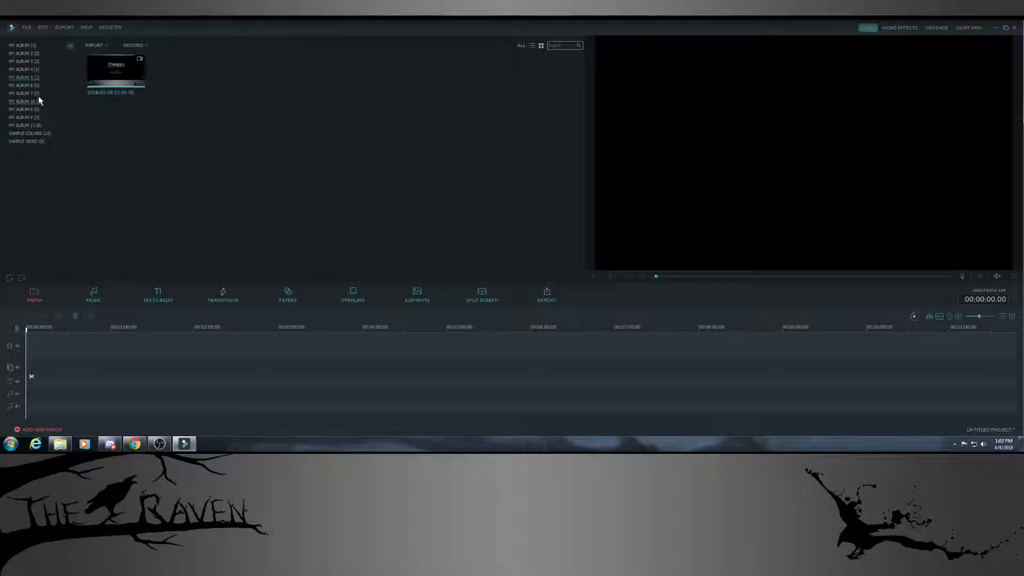
{"action": "left_click", "coordinate": [20, 86]}
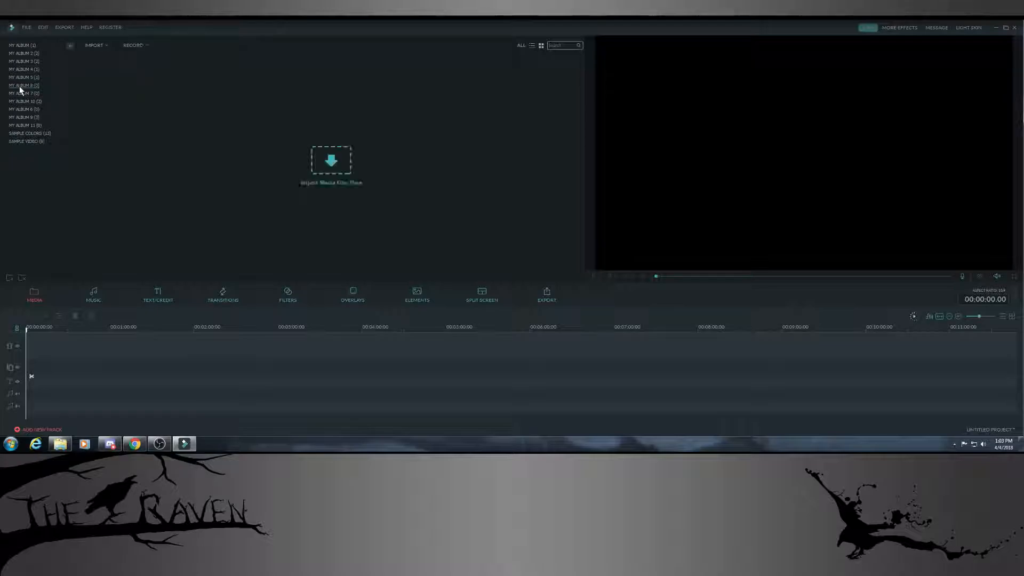
{"action": "left_click", "coordinate": [328, 167]}
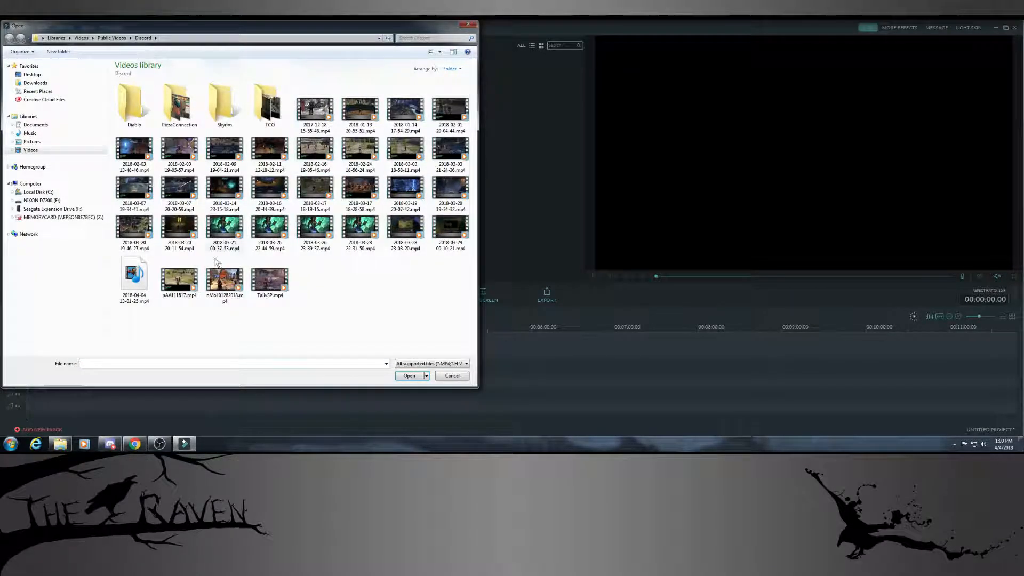
{"action": "left_click", "coordinate": [468, 24]}
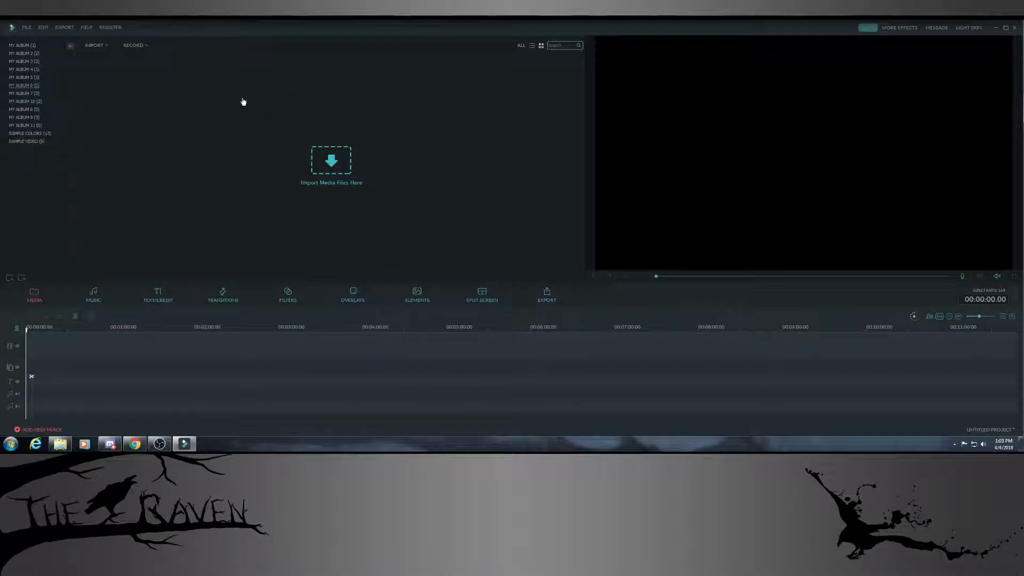
- Browse the music and text/credit libraries, and review the owned effect packs in the Filmora Effects Store
{"action": "left_click", "coordinate": [93, 294]}
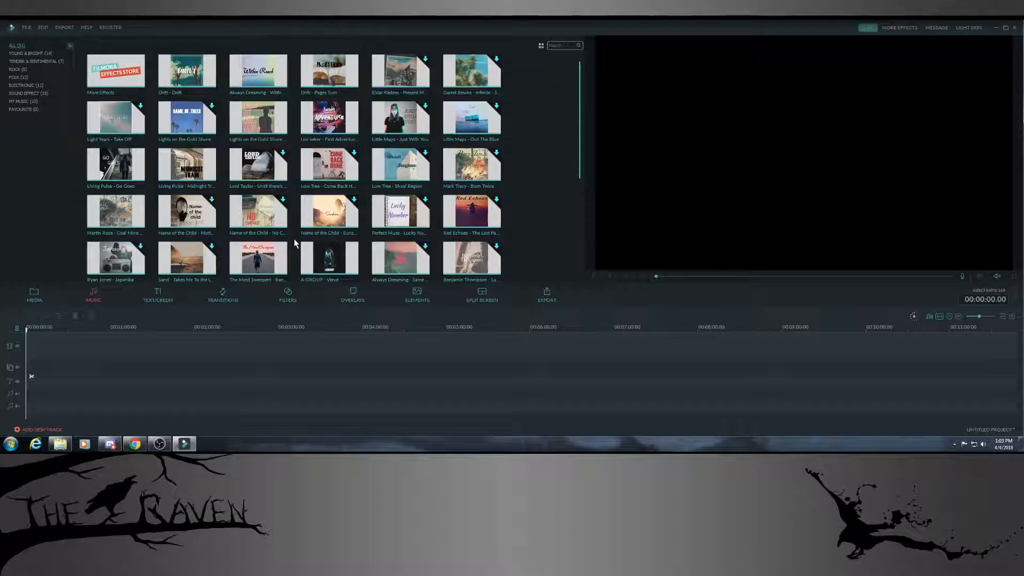
{"action": "left_click", "coordinate": [164, 298]}
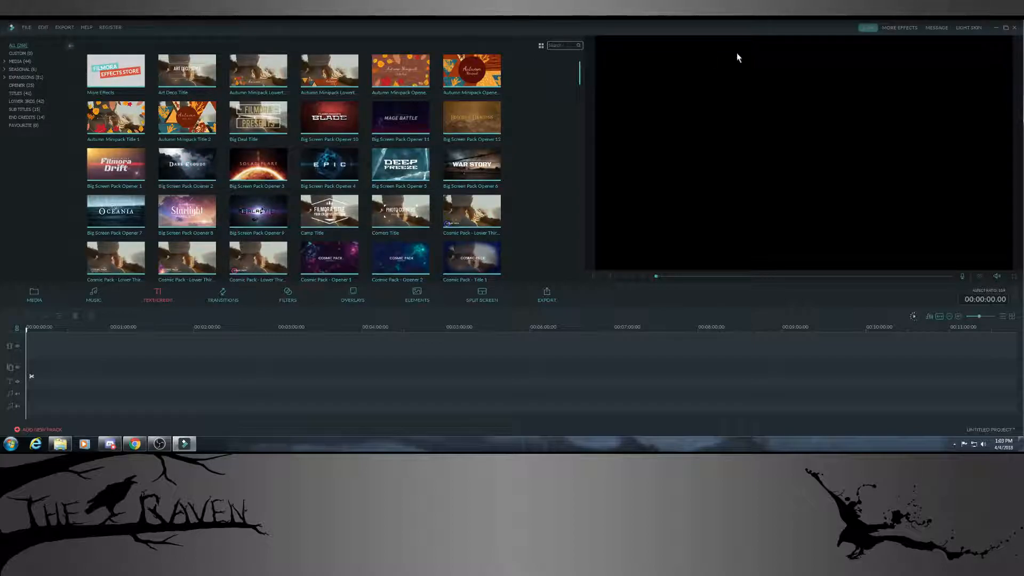
{"action": "left_click", "coordinate": [892, 27]}
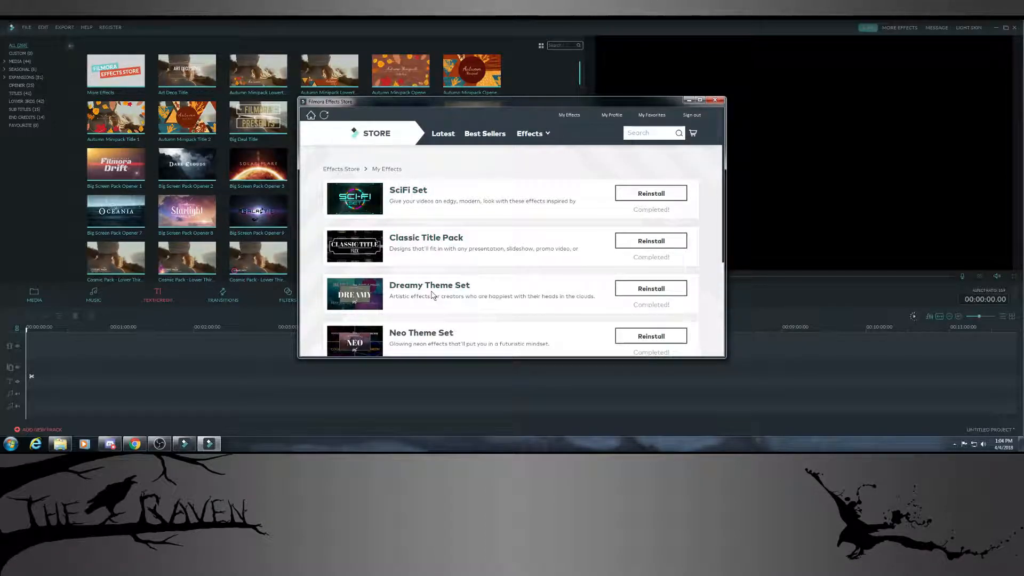
{"action": "scroll", "coordinate": [712, 218], "scroll_direction": "down", "scroll_amount": 3}
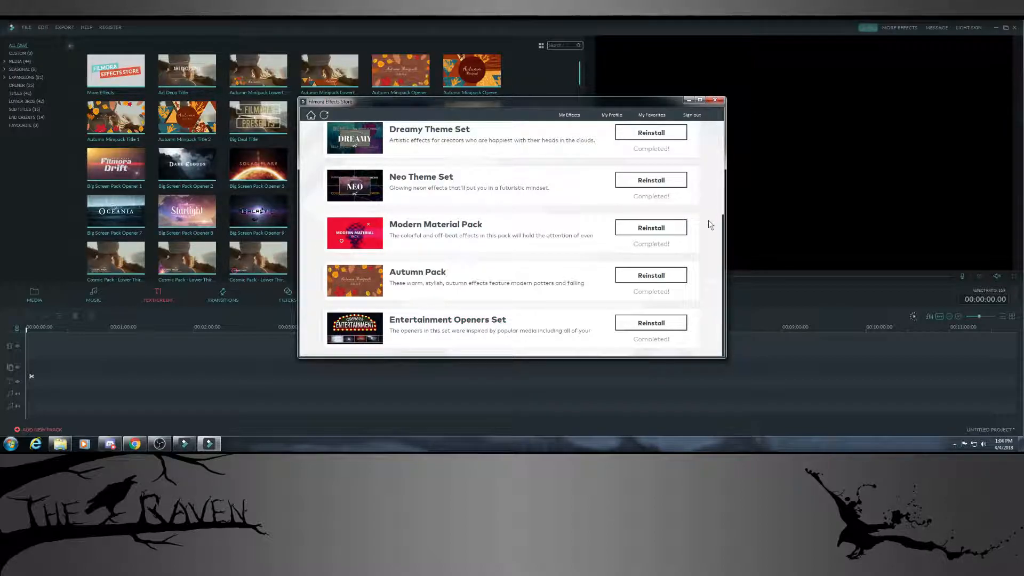
{"action": "left_click", "coordinate": [715, 101]}
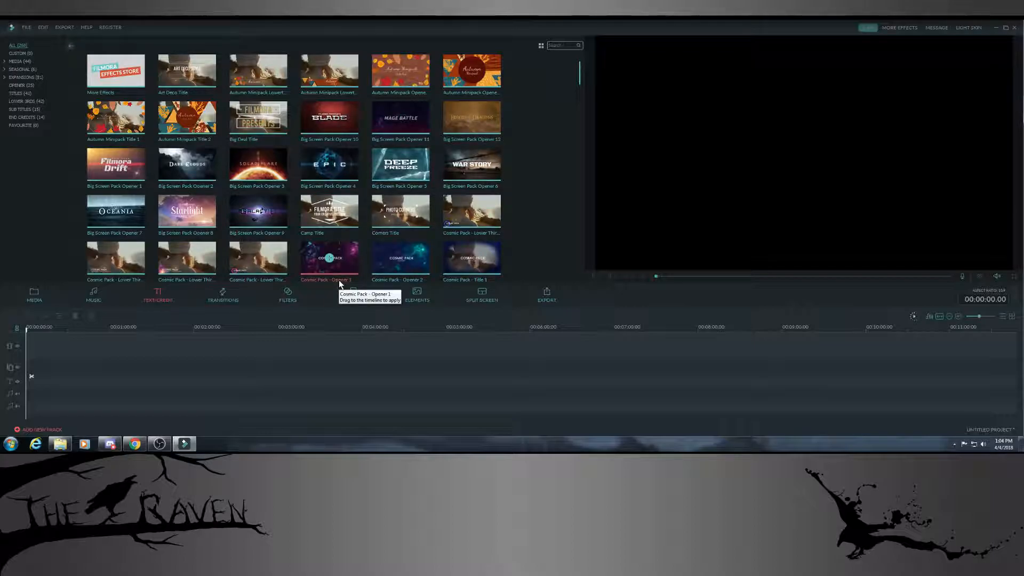
- Preview the Box Turn 2 transition from the 3D category of the transitions library
{"action": "left_click", "coordinate": [222, 294]}
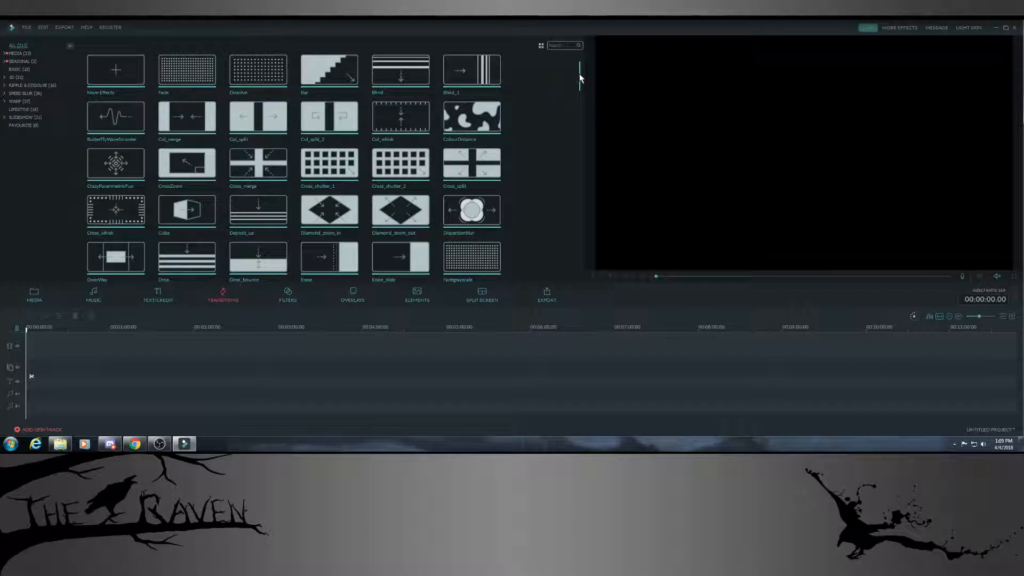
{"action": "left_click", "coordinate": [15, 77]}
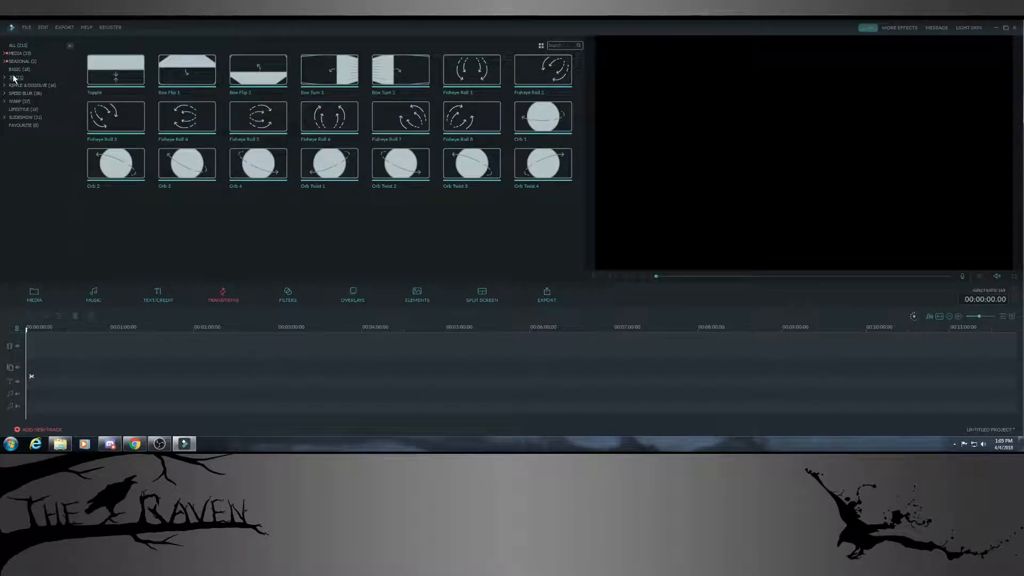
{"action": "left_click", "coordinate": [408, 76]}
{"action": "left_click", "coordinate": [626, 277]}
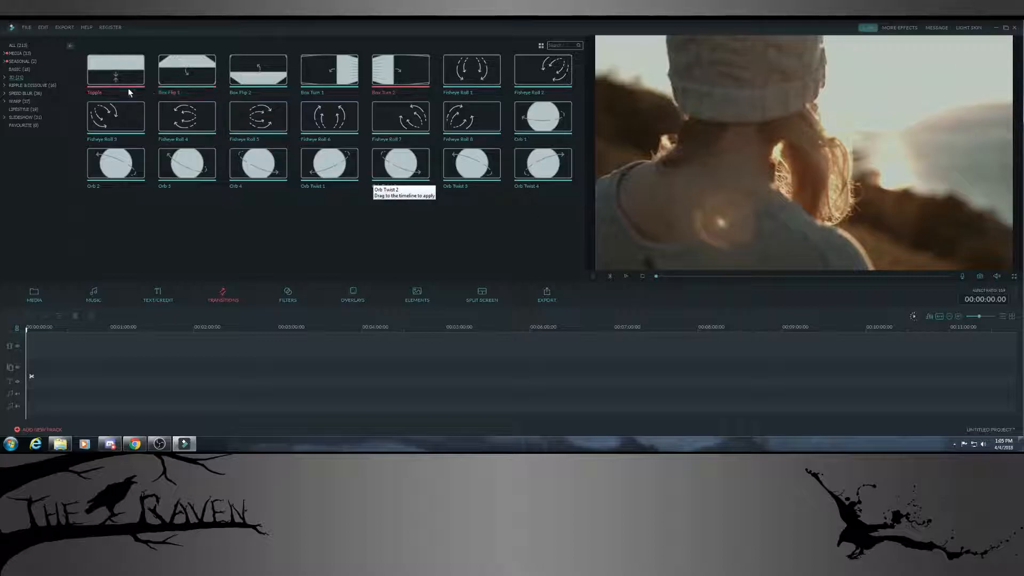
- Preview the Swirl transition from the Ripple & Dissolve category and the Fade transition from the Basic category
{"action": "left_click", "coordinate": [35, 87]}
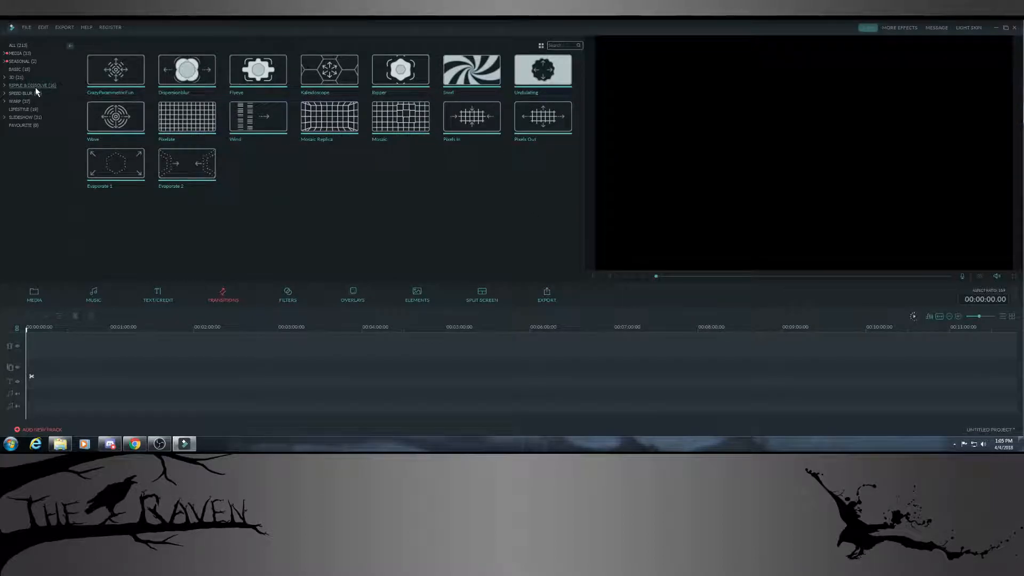
{"action": "left_click", "coordinate": [472, 69]}
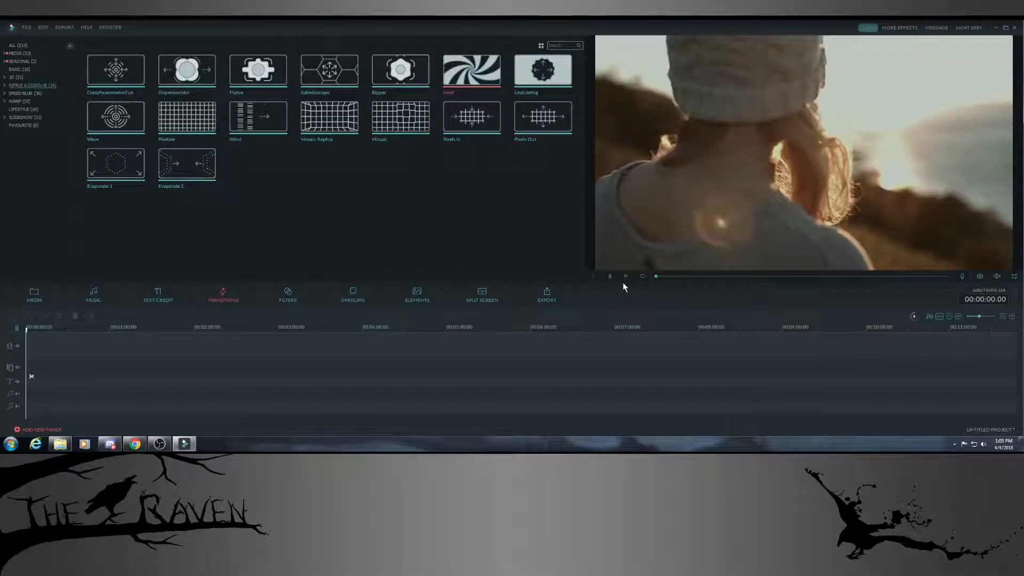
{"action": "left_click", "coordinate": [627, 275]}
{"action": "left_click", "coordinate": [16, 73]}
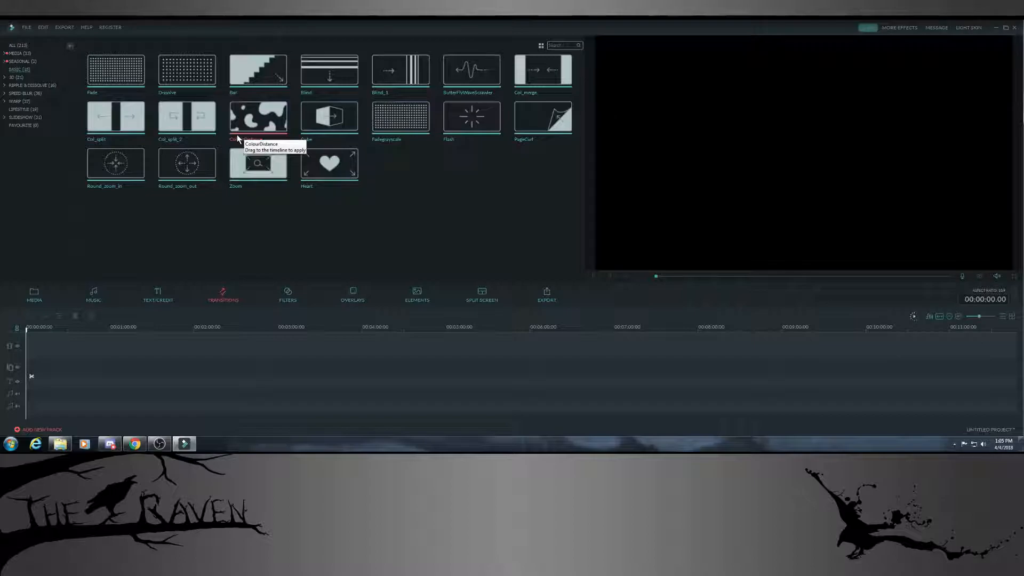
{"action": "left_click", "coordinate": [122, 72]}
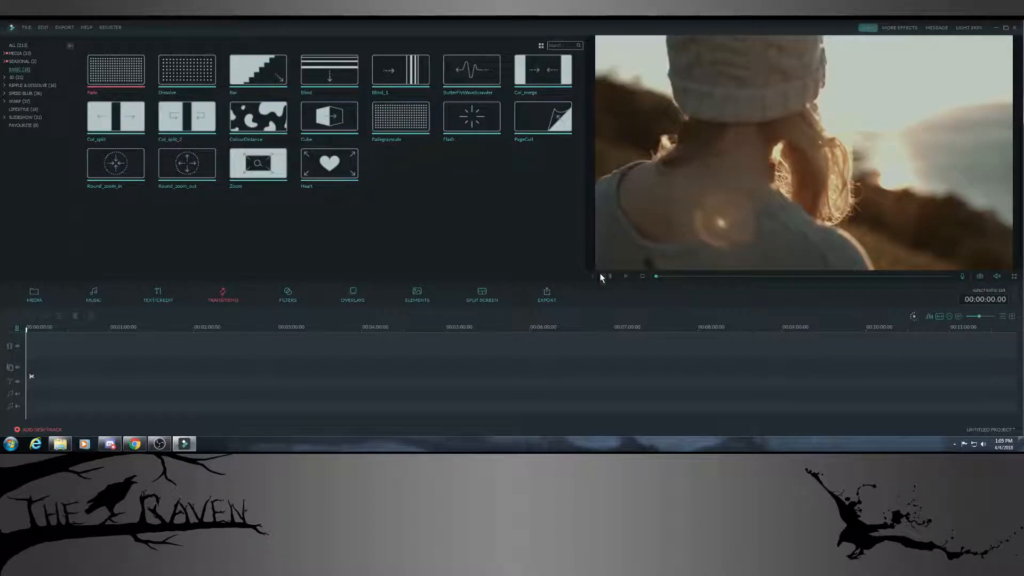
{"action": "left_click", "coordinate": [626, 276]}
- Preview the Chaos 1 and Metropolis filters from the filters library
{"action": "left_click", "coordinate": [288, 294]}
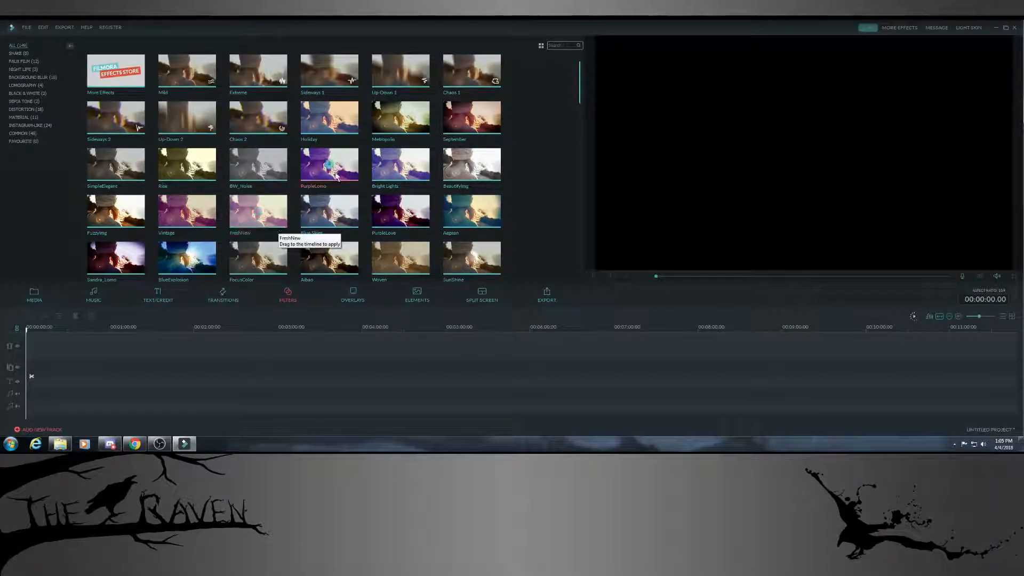
{"action": "left_click", "coordinate": [465, 74]}
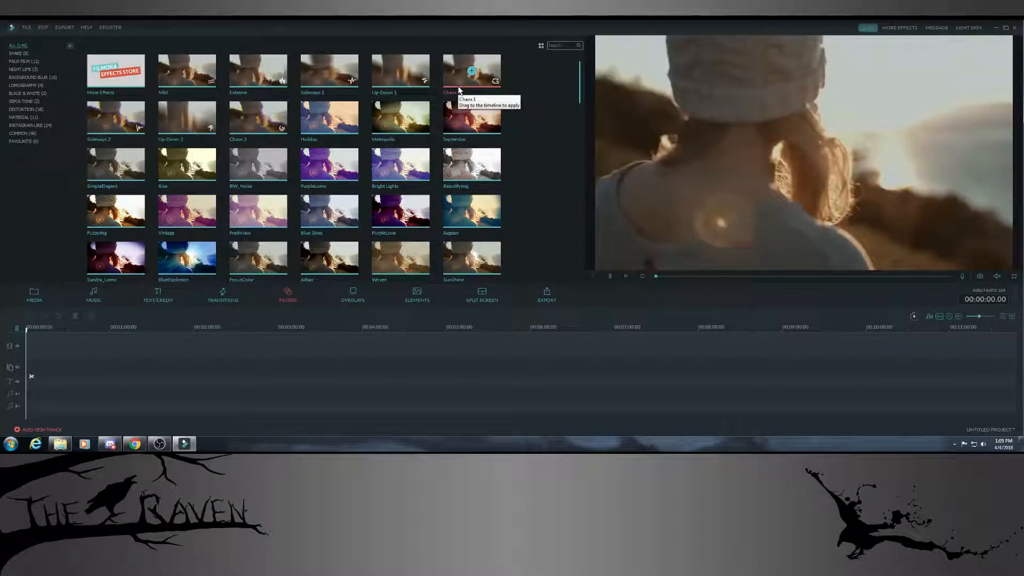
{"action": "left_click", "coordinate": [626, 277]}
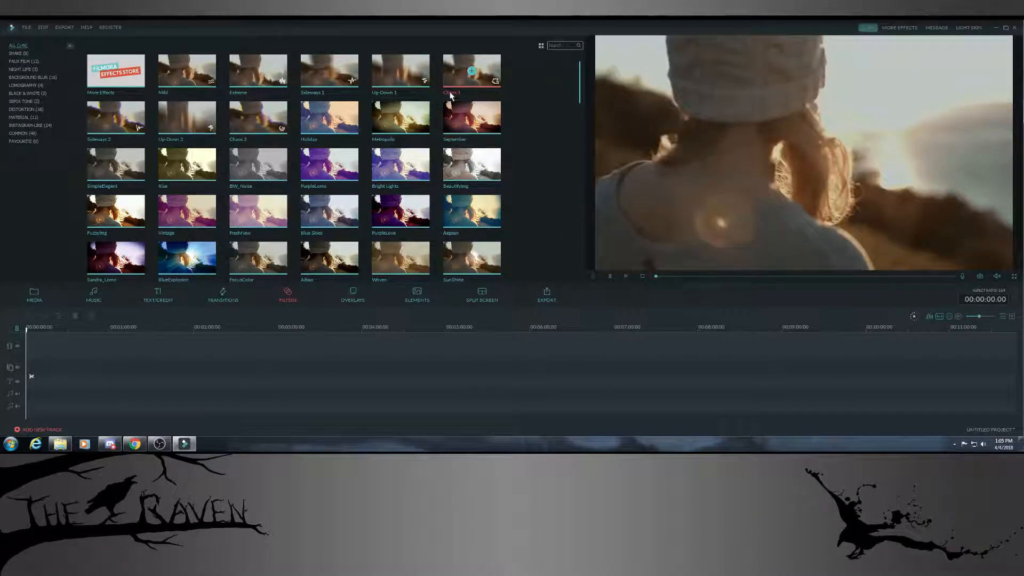
{"action": "left_click", "coordinate": [425, 127]}
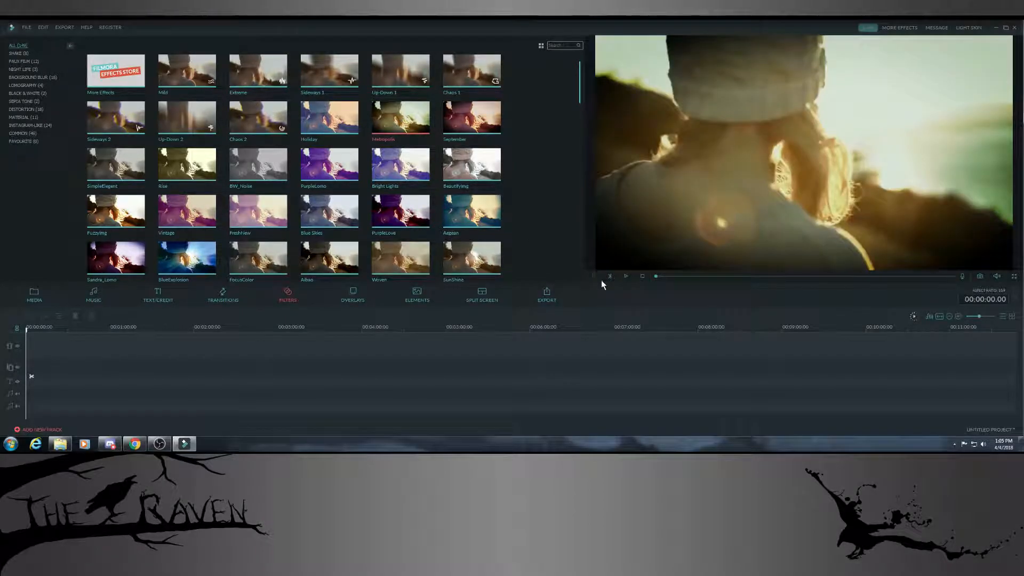
{"action": "left_click", "coordinate": [626, 276]}
- Preview the Aqua 1 overlay and look through the overlays library
{"action": "left_click", "coordinate": [352, 298]}
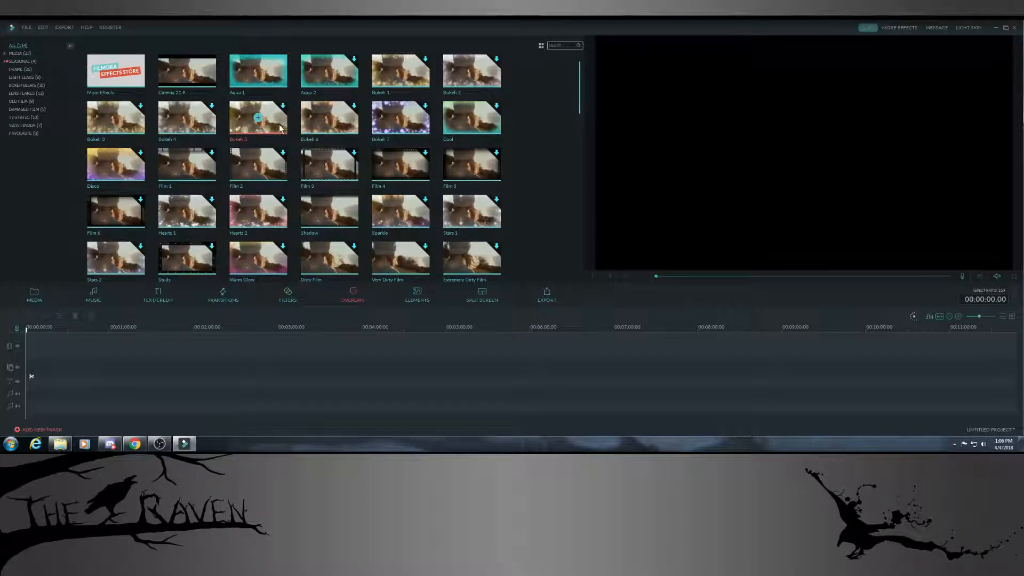
{"action": "left_click", "coordinate": [260, 71]}
{"action": "left_click", "coordinate": [625, 276]}
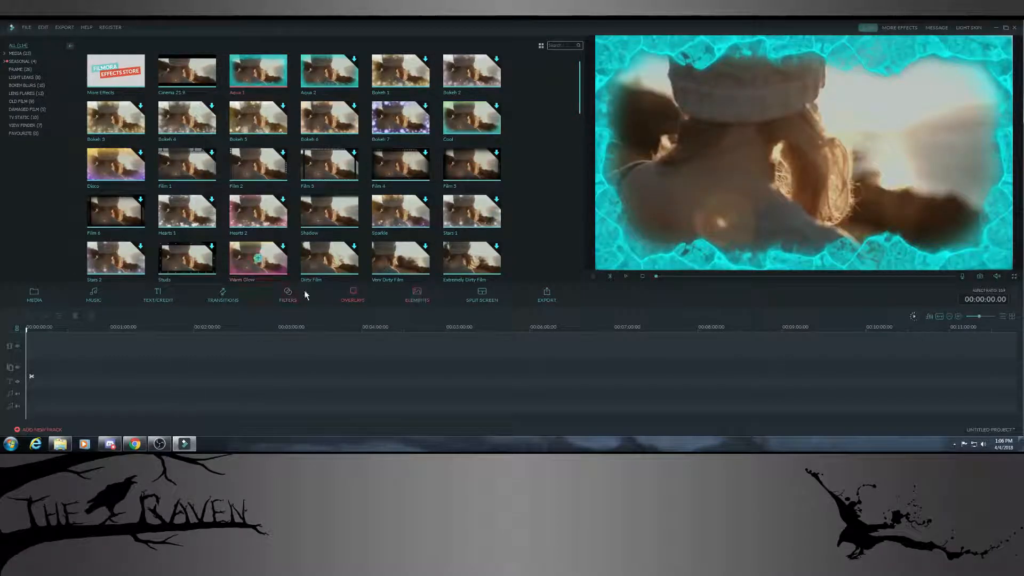
{"action": "scroll", "coordinate": [580, 86], "scroll_direction": "down", "scroll_amount": 1}
{"action": "scroll", "coordinate": [580, 80], "scroll_direction": "up", "scroll_amount": 1}
- Browse the elements library and the available split-screen layouts
{"action": "left_click", "coordinate": [418, 298]}
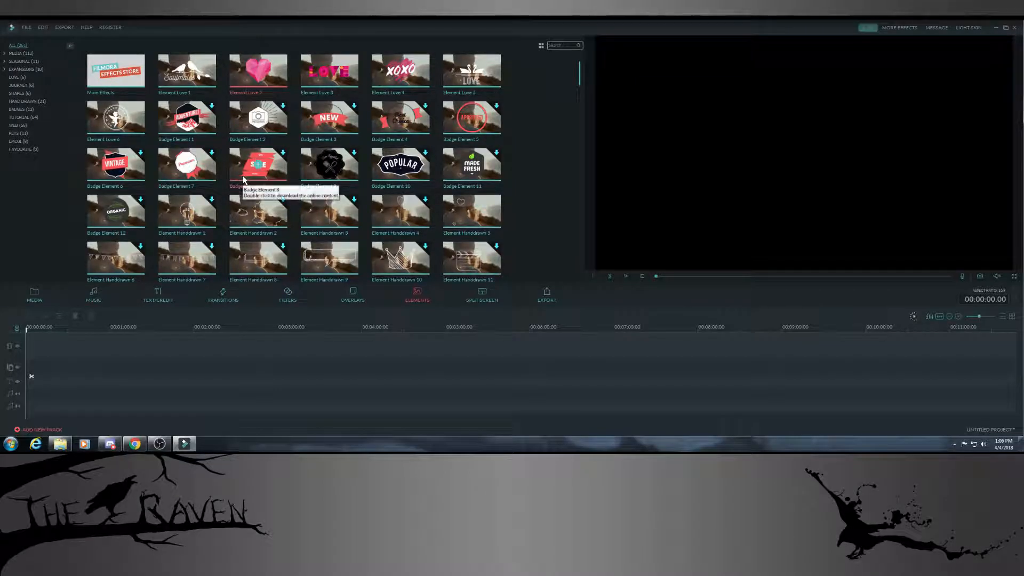
{"action": "left_click", "coordinate": [482, 297]}
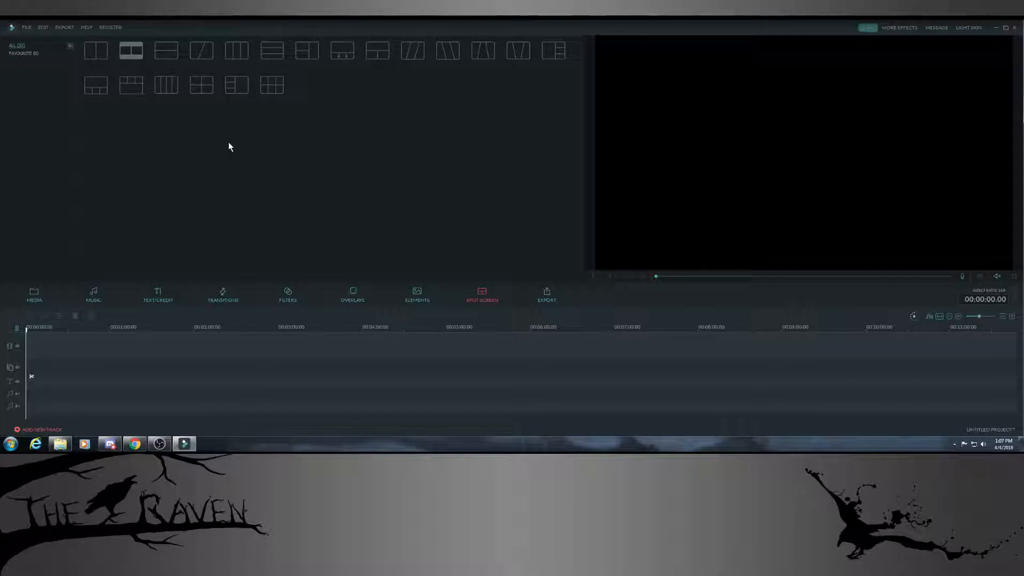
{"action": "mouse_move", "coordinate": [128, 49]}
{"action": "left_click", "coordinate": [34, 294]}
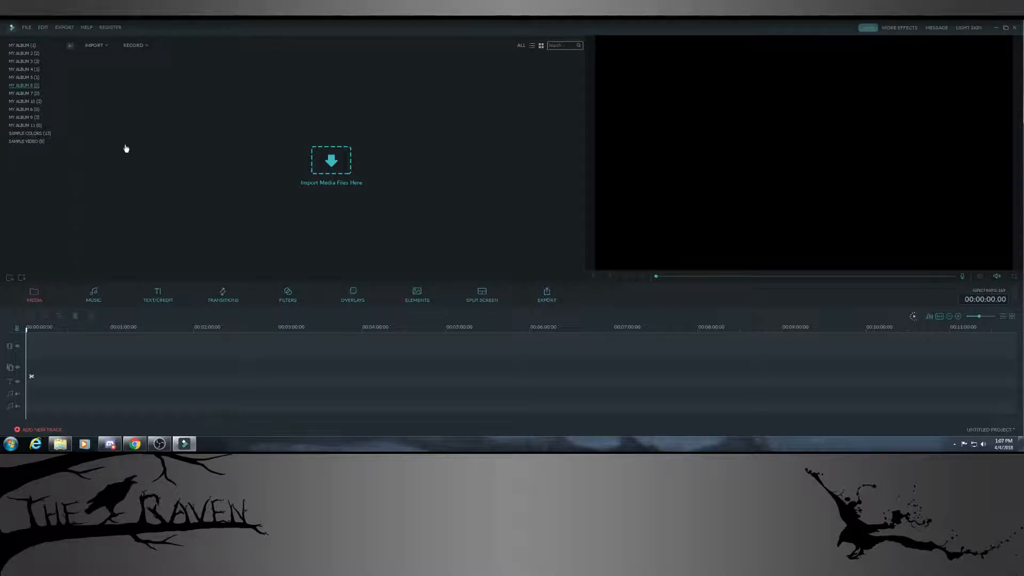
{"action": "left_click", "coordinate": [22, 79]}
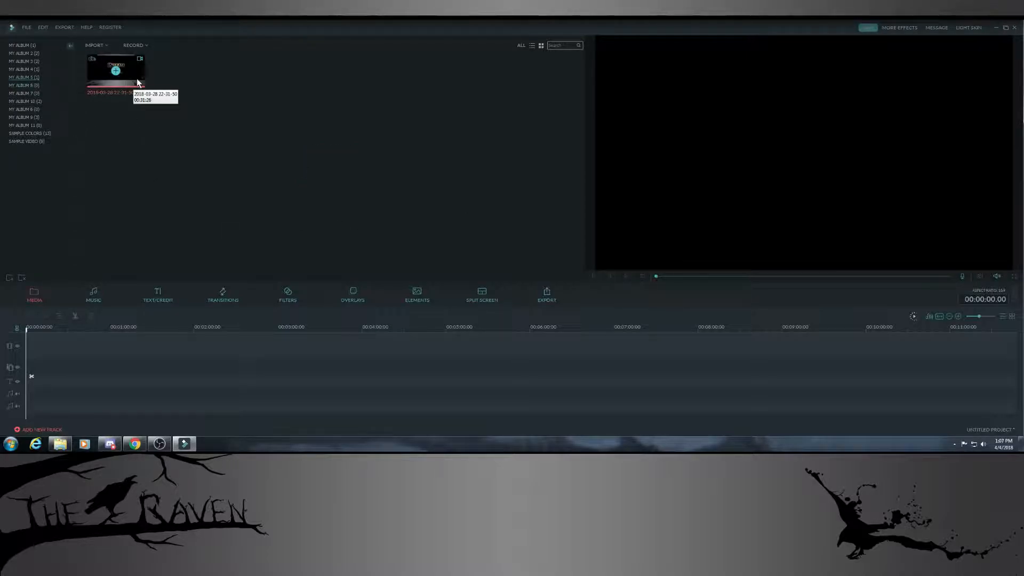
{"action": "left_click_drag", "start_coordinate": [136, 78], "coordinate": [117, 353]}
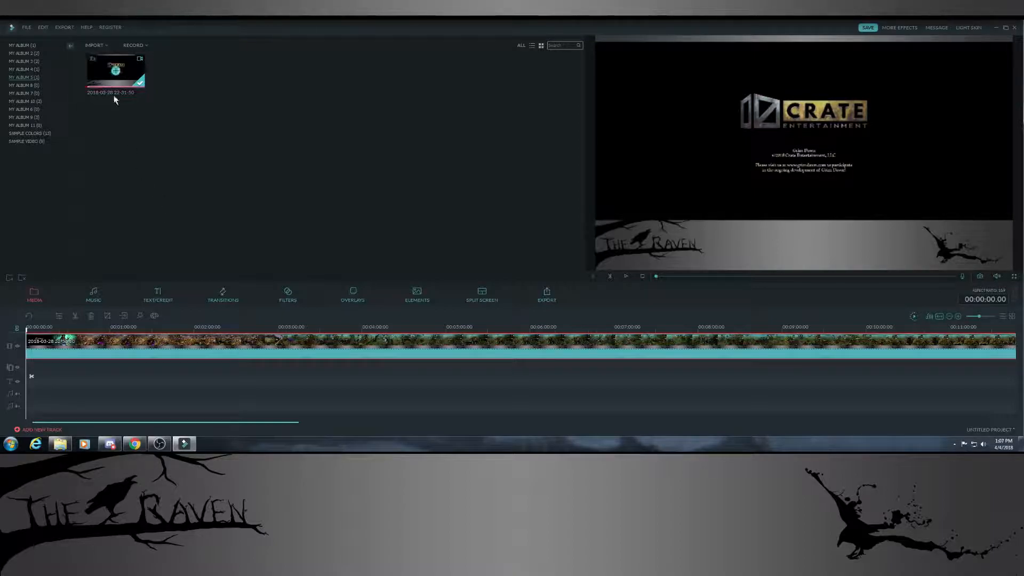
{"action": "left_click", "coordinate": [26, 69]}
{"action": "left_click_drag", "start_coordinate": [115, 71], "coordinate": [31, 373]}
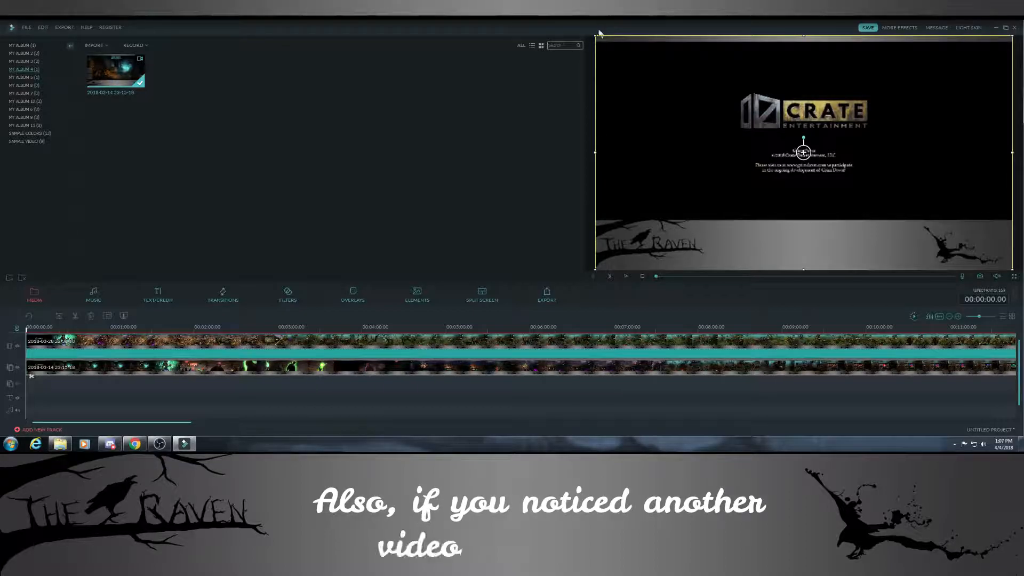
{"action": "left_click_drag", "start_coordinate": [593, 35], "coordinate": [715, 131]}
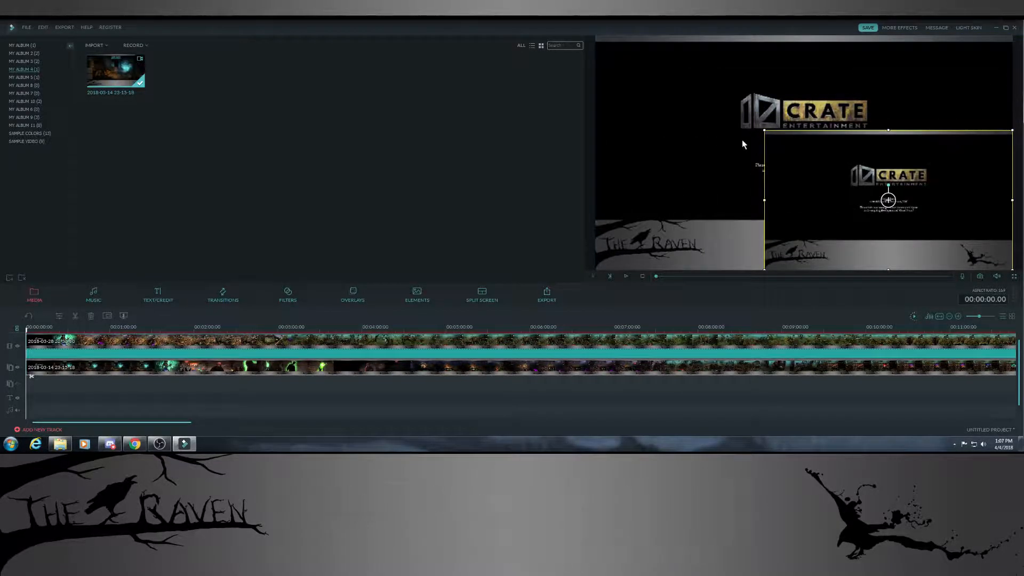
- Shrink the picture-in-picture clip to about a third of the frame's width and reposition it near the lower centre of the video
{"action": "left_click_drag", "start_coordinate": [864, 195], "coordinate": [828, 173]}
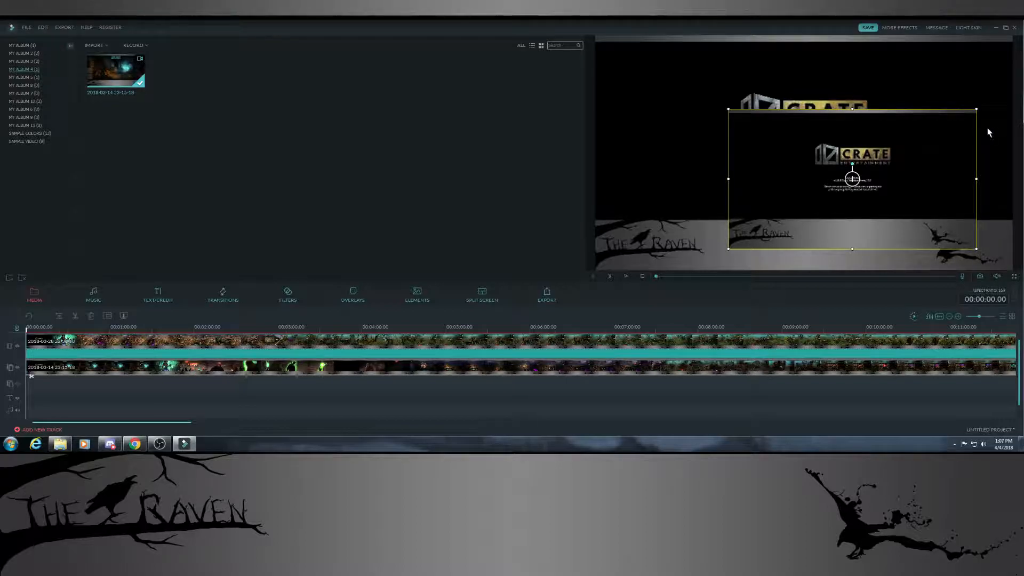
{"action": "left_click_drag", "start_coordinate": [979, 107], "coordinate": [885, 167]}
{"action": "left_click_drag", "start_coordinate": [826, 192], "coordinate": [854, 204]}
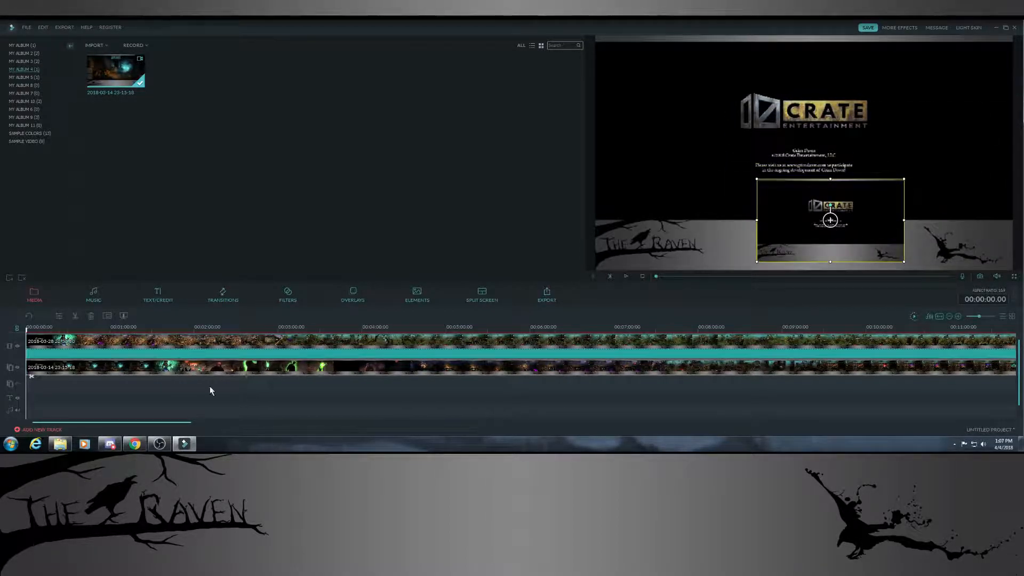
- Try the circle and heart masks on the picture-in-picture clip and apply the diamond mask
{"action": "double_click", "coordinate": [41, 373]}
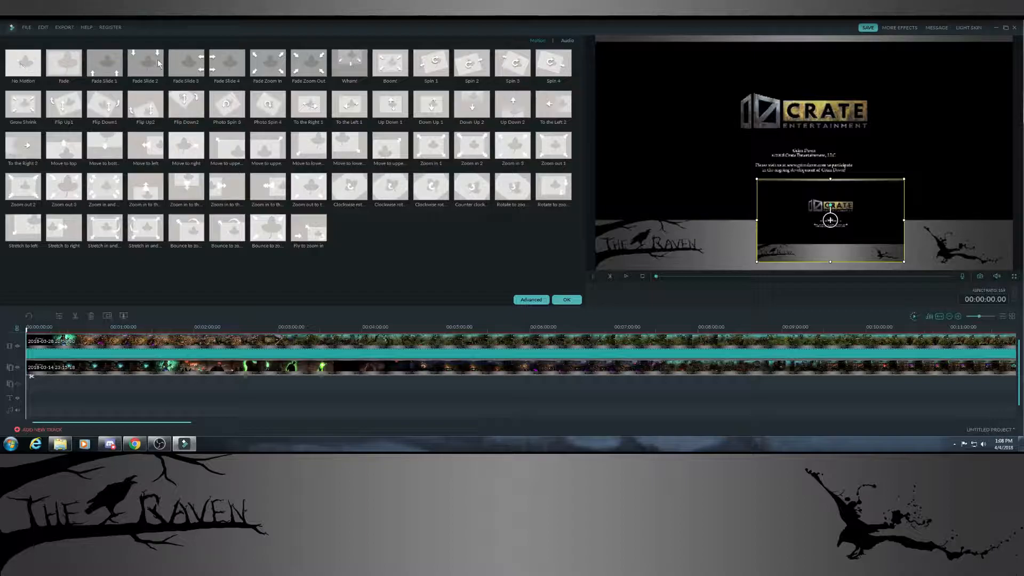
{"action": "left_click", "coordinate": [527, 300]}
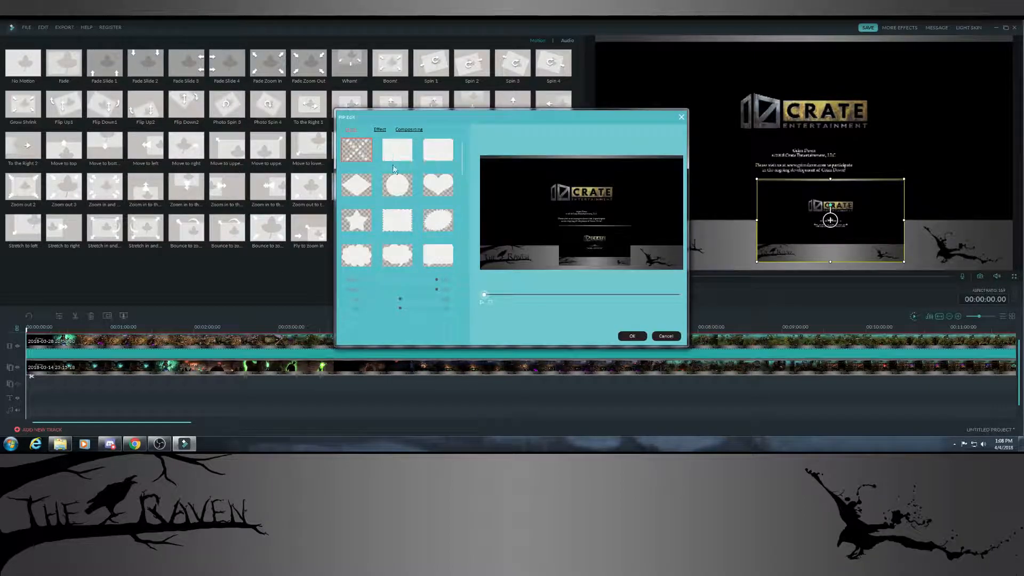
{"action": "left_click", "coordinate": [390, 191]}
{"action": "left_click", "coordinate": [436, 187]}
{"action": "left_click", "coordinate": [356, 196]}
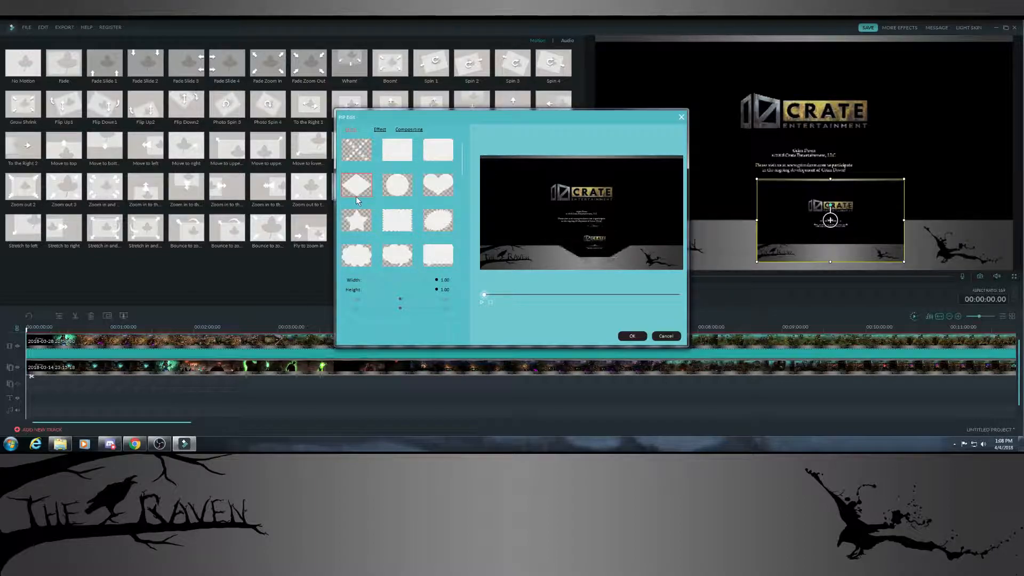
{"action": "left_click", "coordinate": [633, 336]}
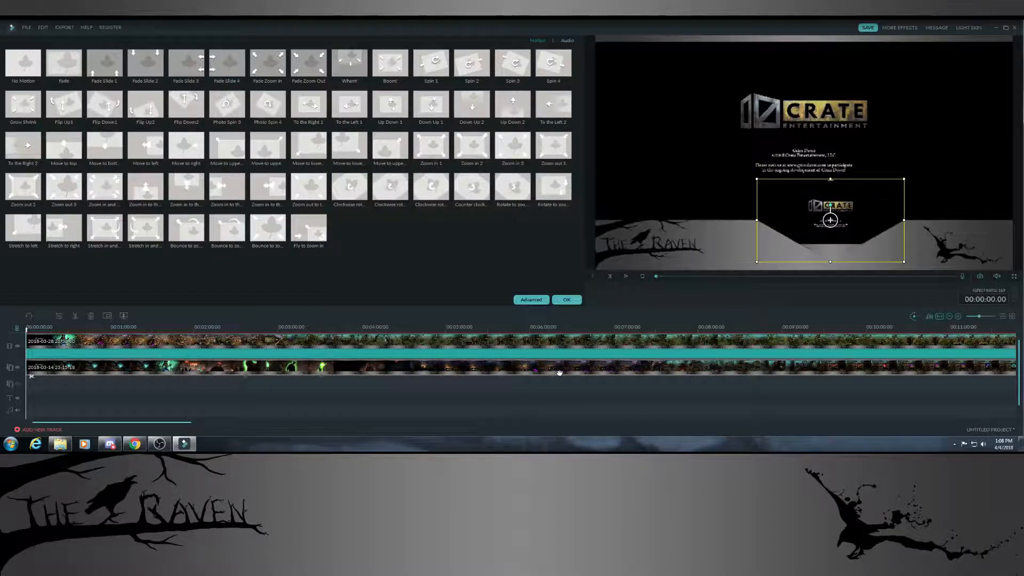
- Delete the picture-in-picture clip from the timeline and close its motion settings
{"action": "key", "text": "Delete"}
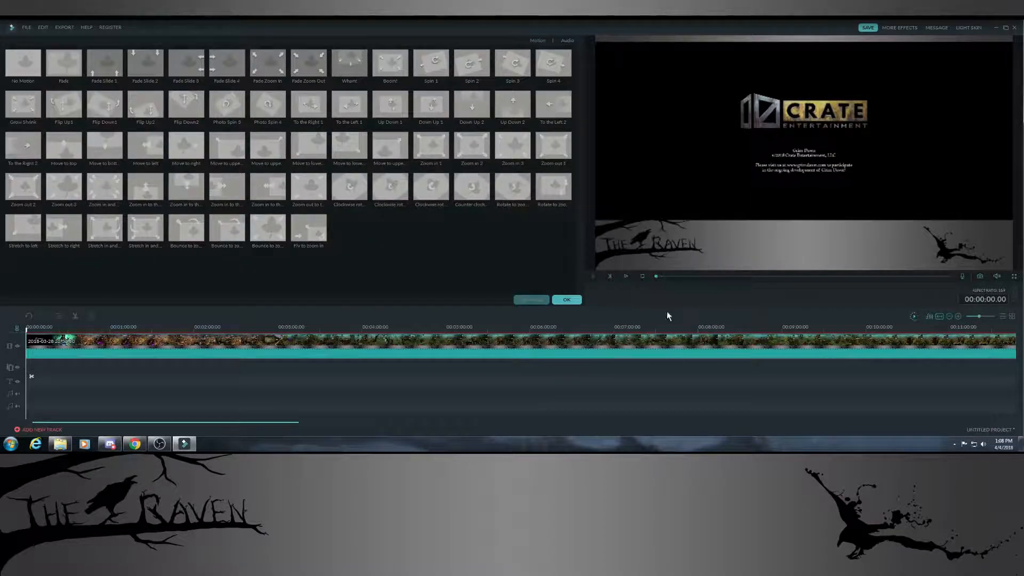
{"action": "left_click", "coordinate": [572, 300]}
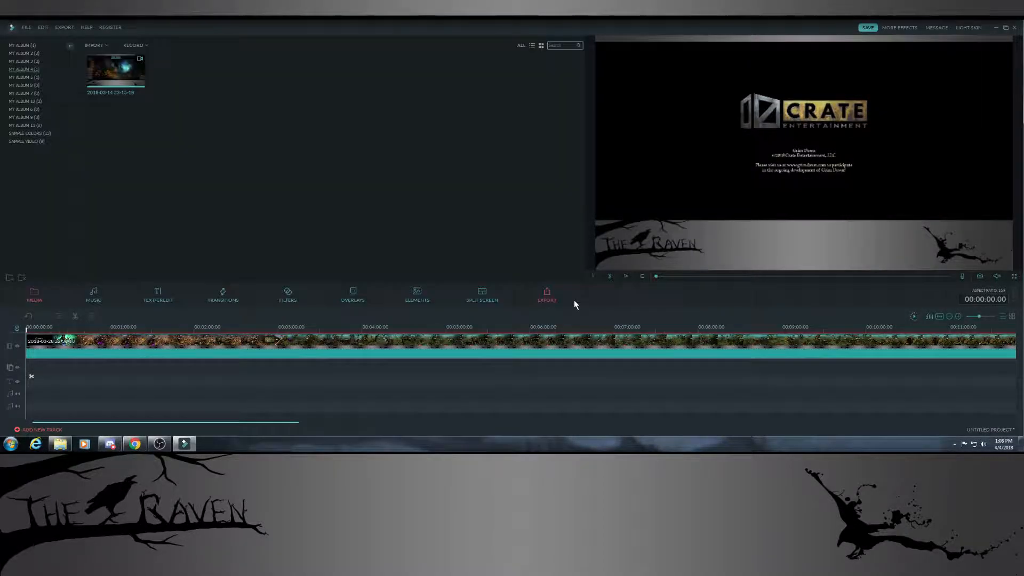
- Split the main-track clip at 00:00:29.13, where the gameplay begins, and delete the intro portion before the cut
{"action": "left_click", "coordinate": [203, 342]}
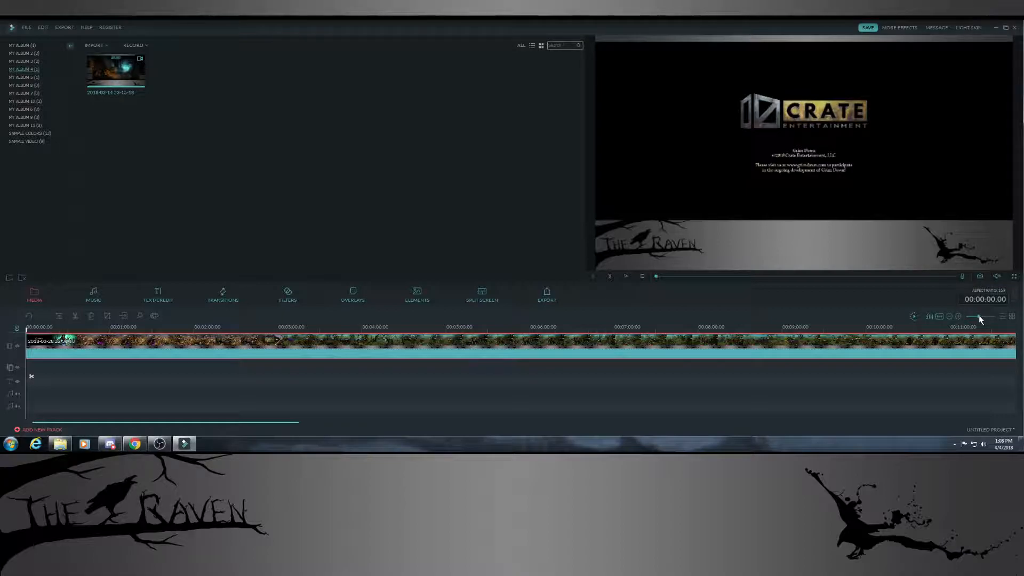
{"action": "left_click_drag", "start_coordinate": [979, 315], "coordinate": [983, 318]}
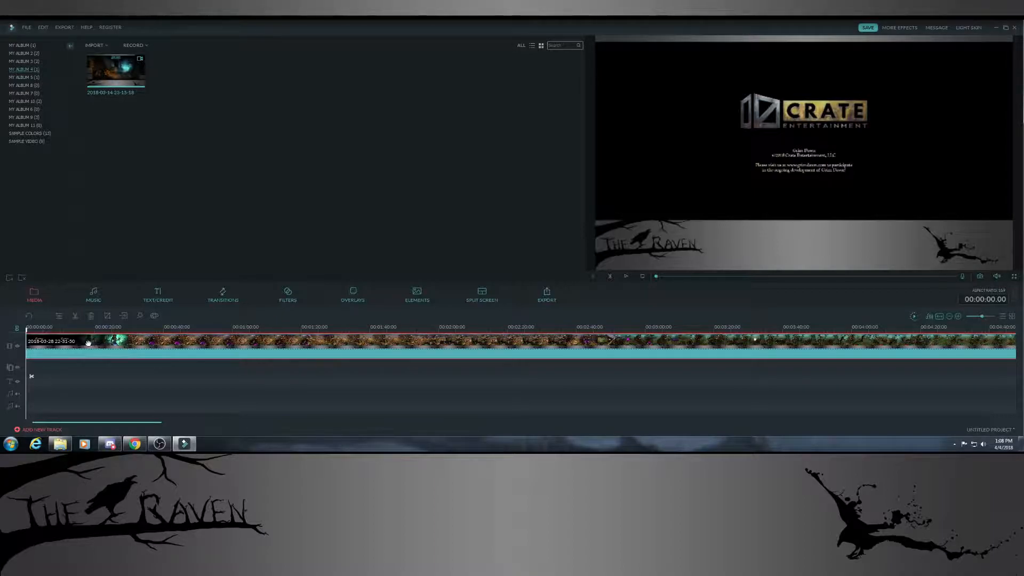
{"action": "left_click", "coordinate": [625, 277]}
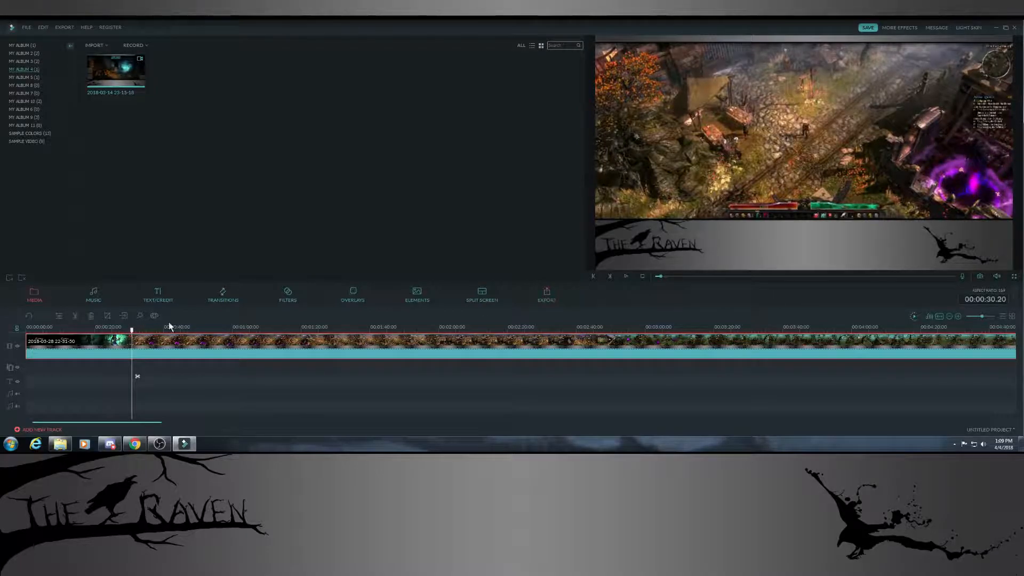
{"action": "left_click_drag", "start_coordinate": [132, 332], "coordinate": [128, 332]}
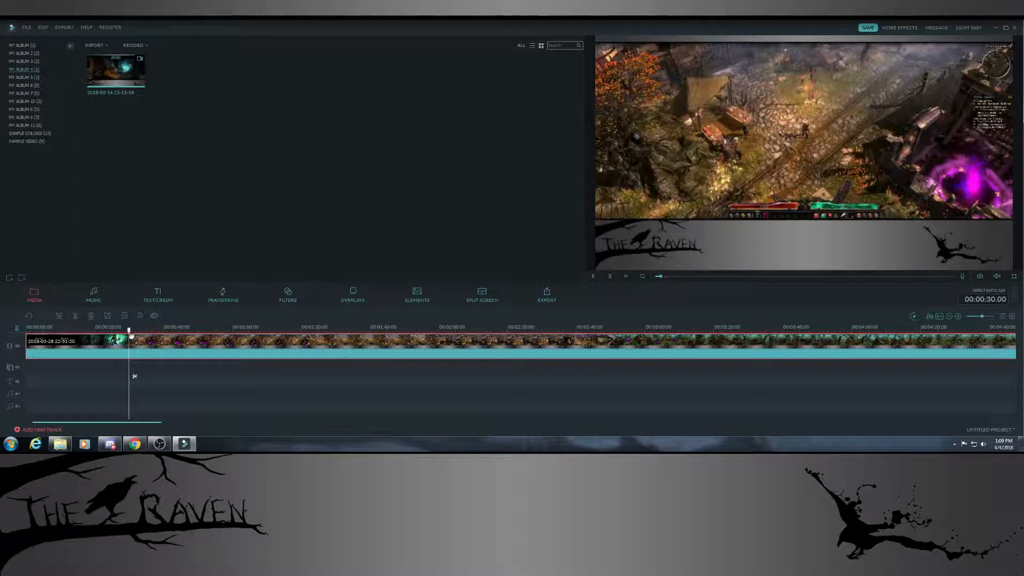
{"action": "left_click_drag", "start_coordinate": [129, 332], "coordinate": [127, 337]}
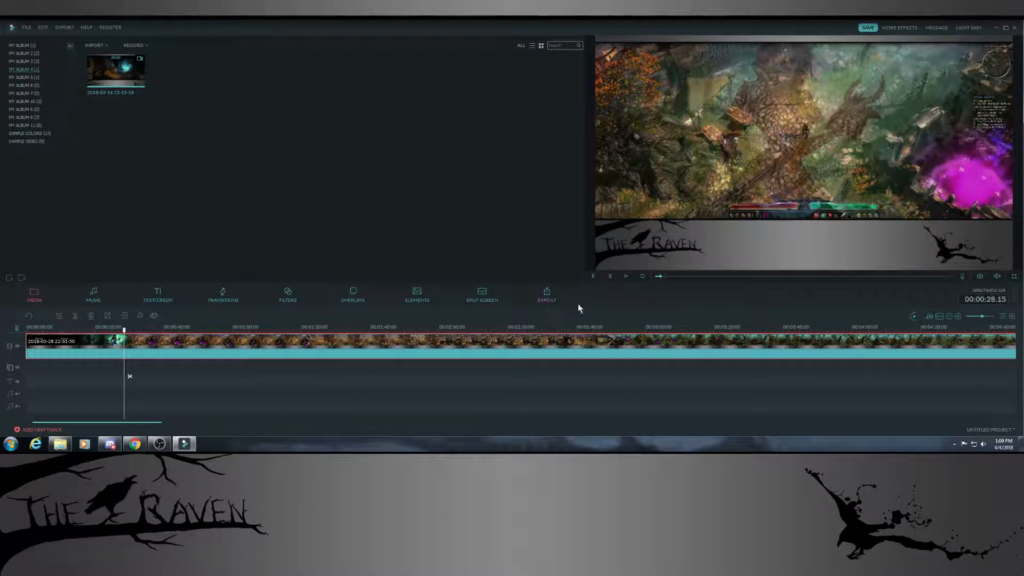
{"action": "left_click", "coordinate": [625, 276]}
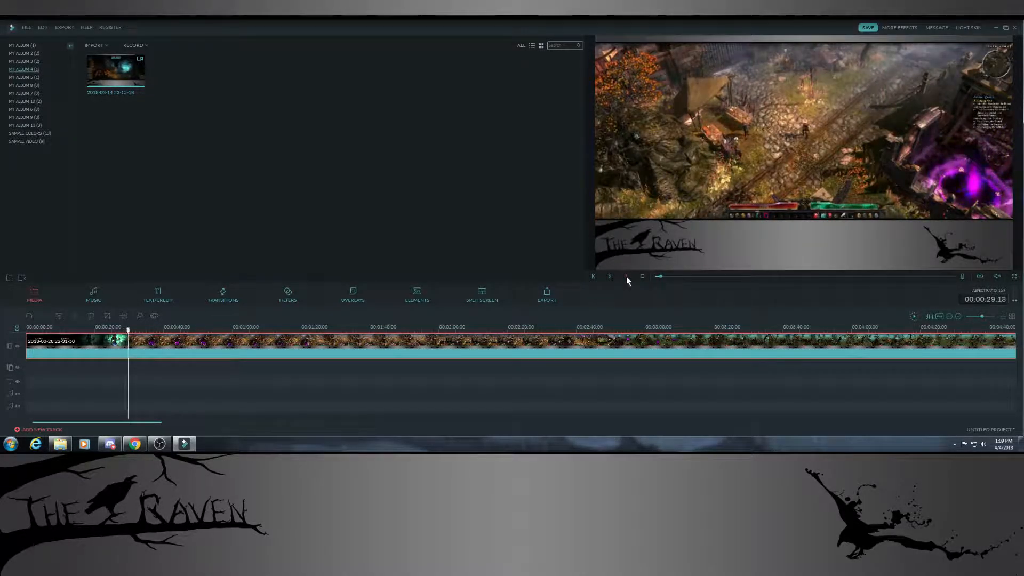
{"action": "left_click_drag", "start_coordinate": [128, 332], "coordinate": [128, 331]}
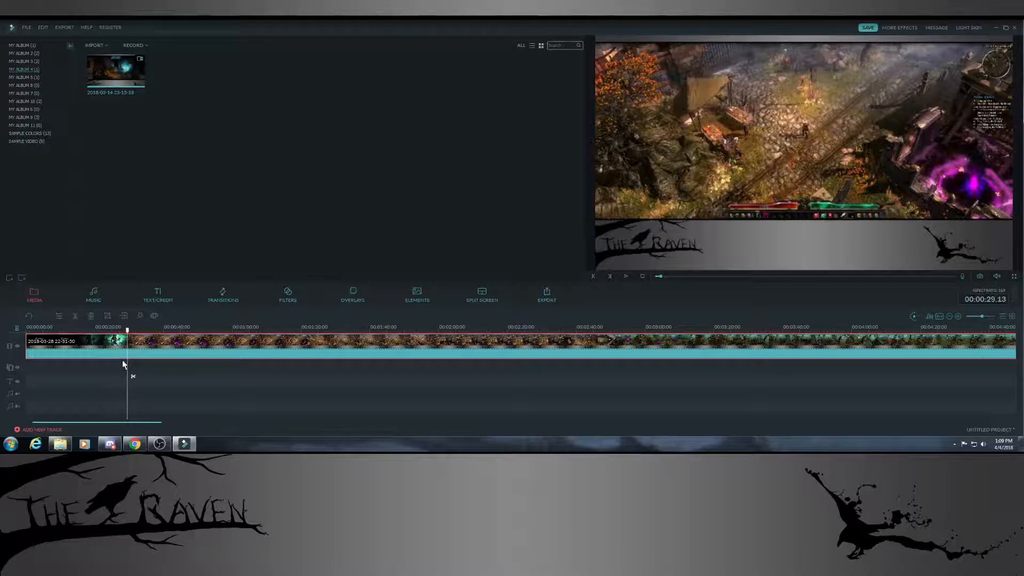
{"action": "left_click", "coordinate": [75, 316]}
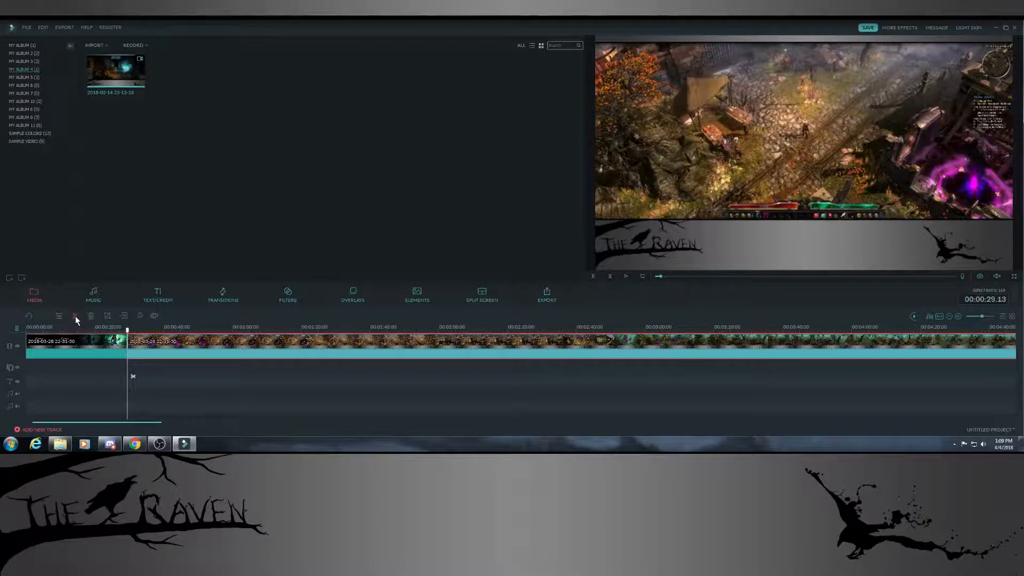
{"action": "left_click", "coordinate": [126, 355]}
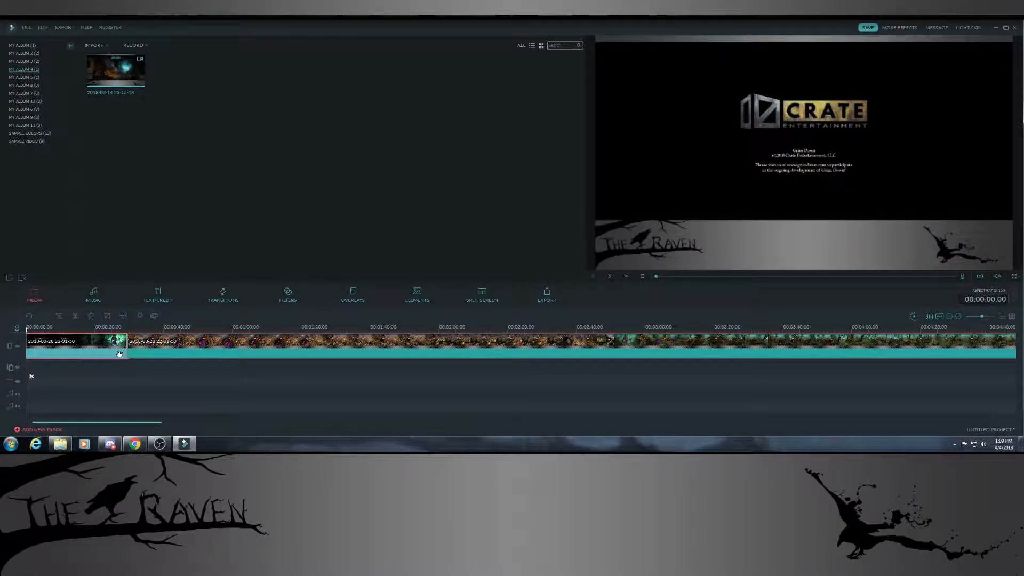
{"action": "key", "text": "Delete"}
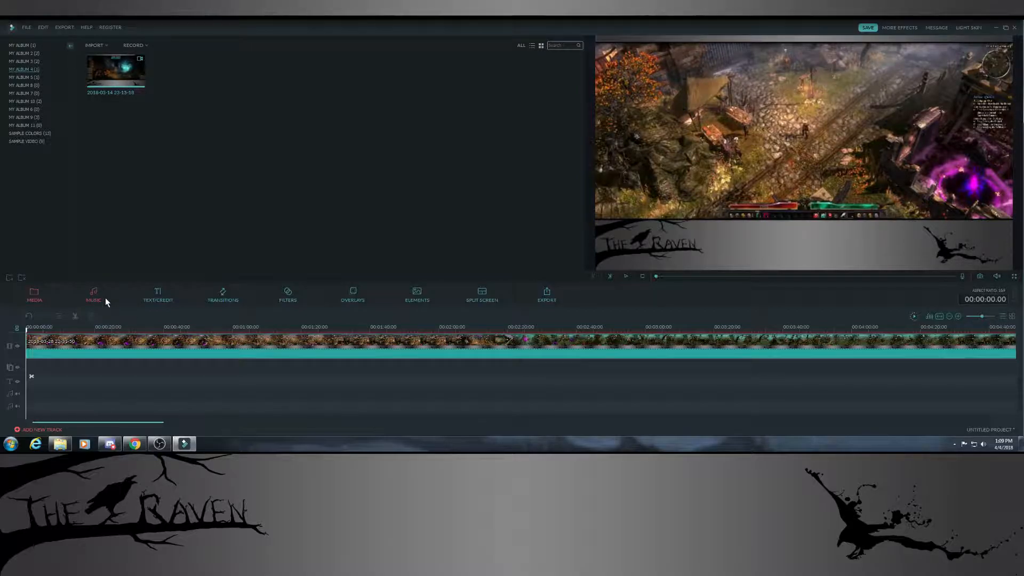
- Open the text and credits library
{"action": "left_click", "coordinate": [155, 297]}
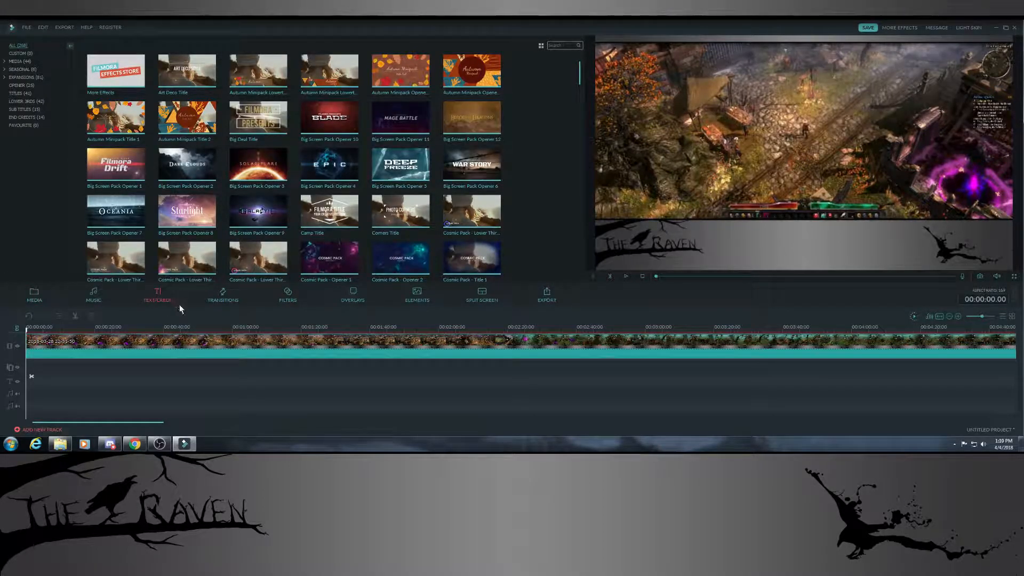
- Set the USB Audio Device speakers as the default playback device in the Windows sound settings
{"action": "right_click", "coordinate": [982, 444]}
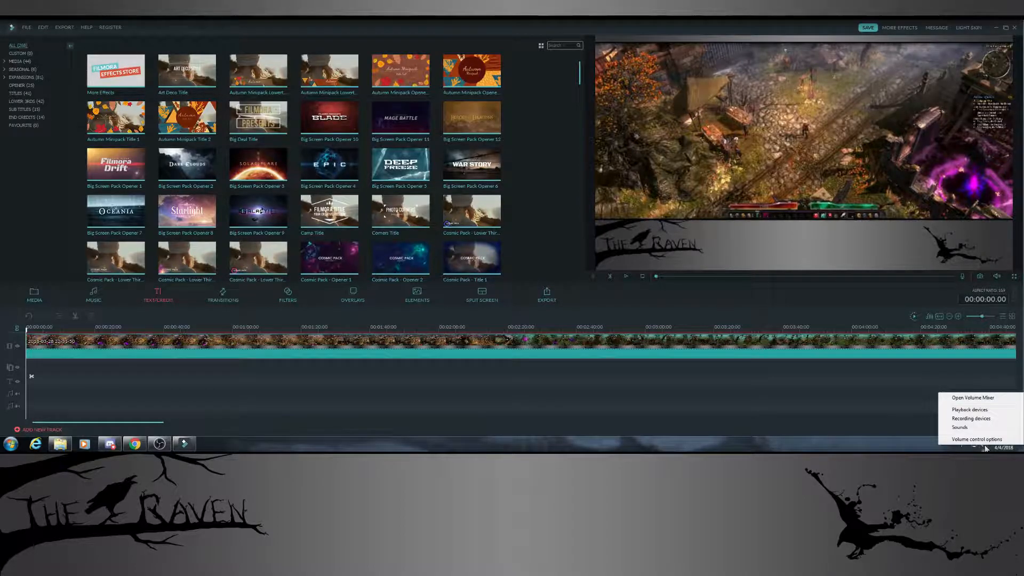
{"action": "left_click", "coordinate": [984, 409]}
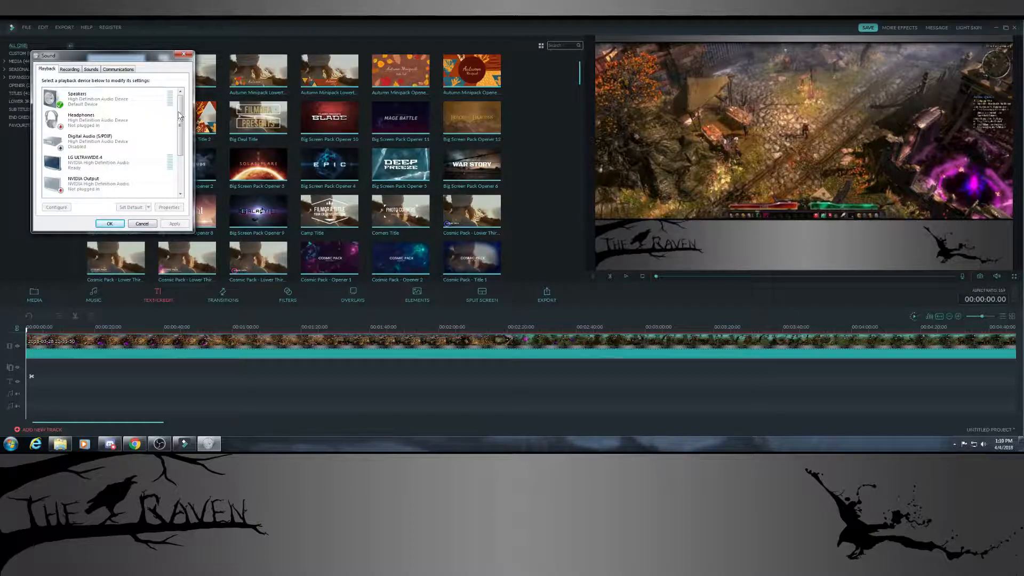
{"action": "scroll", "coordinate": [193, 172], "scroll_direction": "down", "scroll_amount": 3}
{"action": "left_click", "coordinate": [76, 186]}
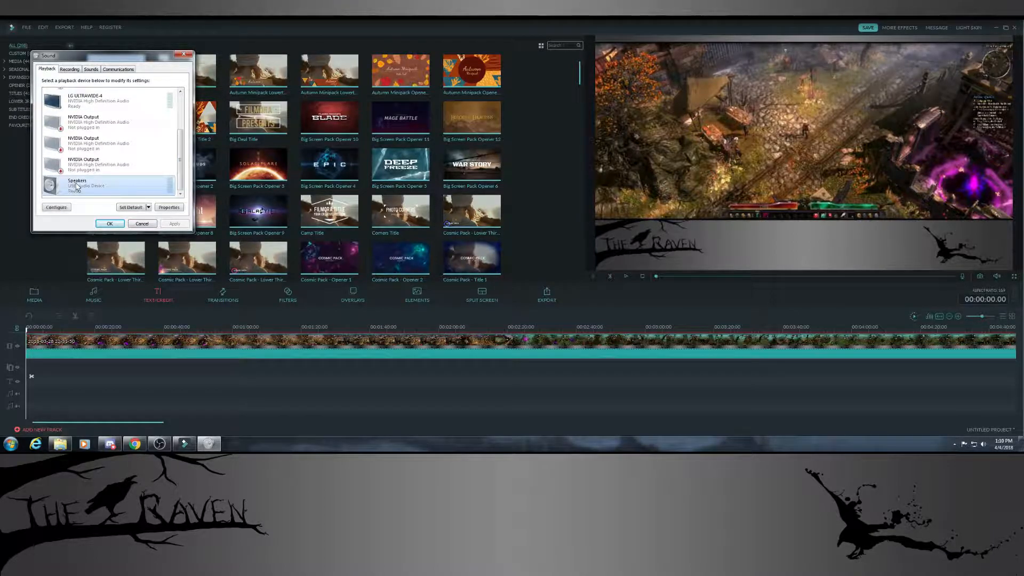
{"action": "right_click", "coordinate": [77, 186]}
{"action": "left_click", "coordinate": [118, 216]}
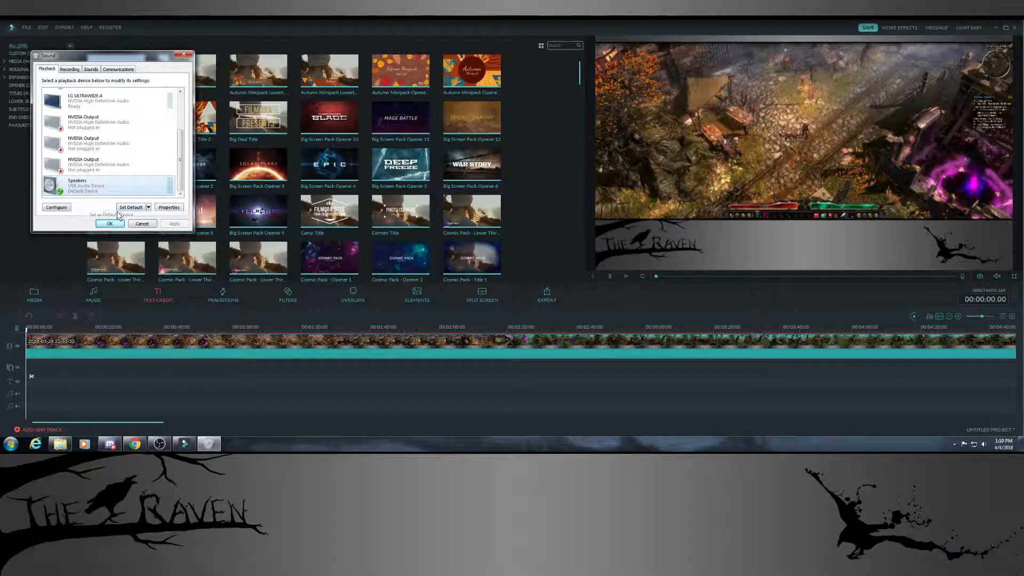
{"action": "left_click", "coordinate": [110, 223]}
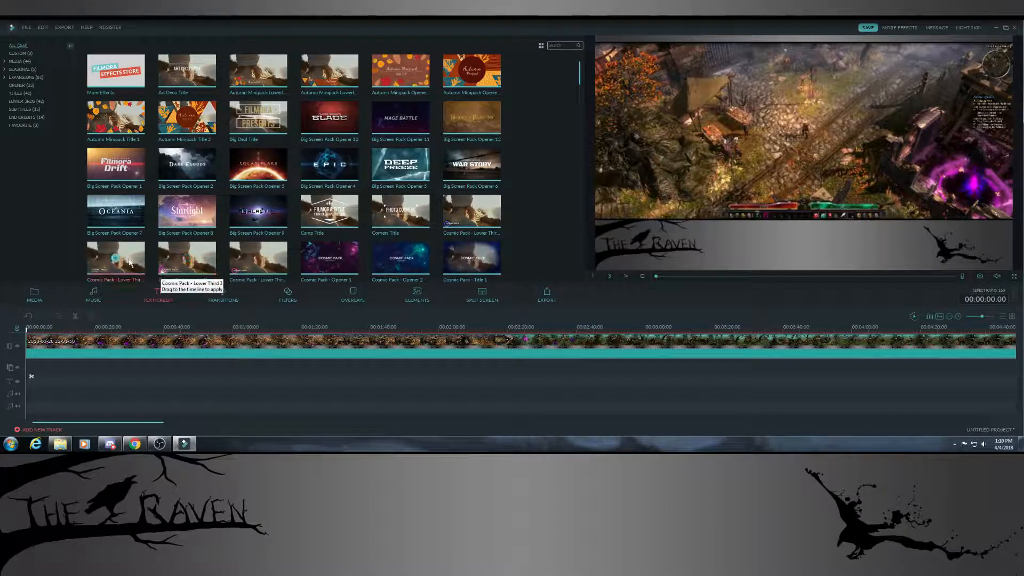
- Insert the Epic Opener title from the Expansions entertainment set at the start of the timeline, ahead of the gameplay clip
{"action": "left_click", "coordinate": [16, 77]}
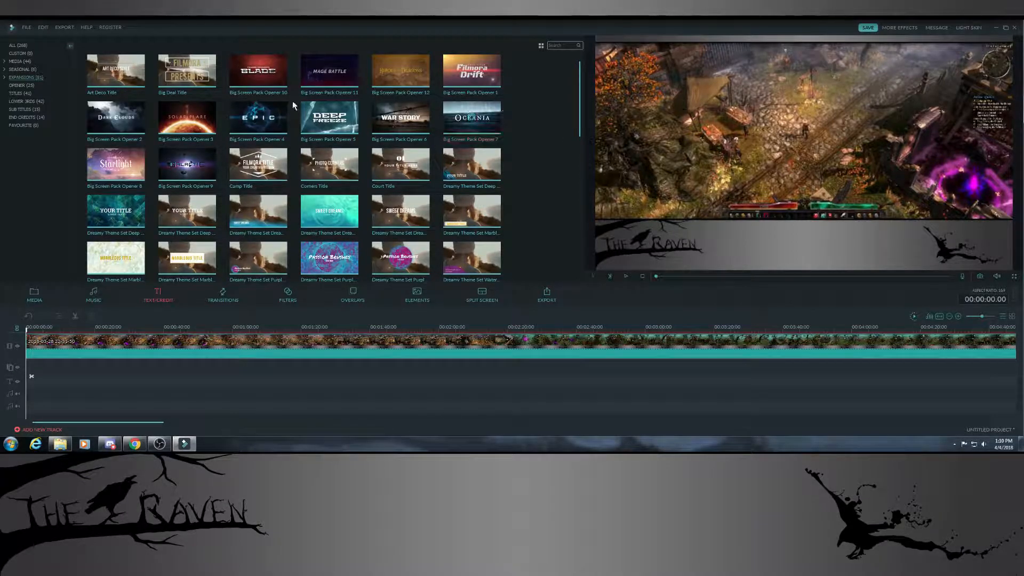
{"action": "left_click", "coordinate": [21, 78]}
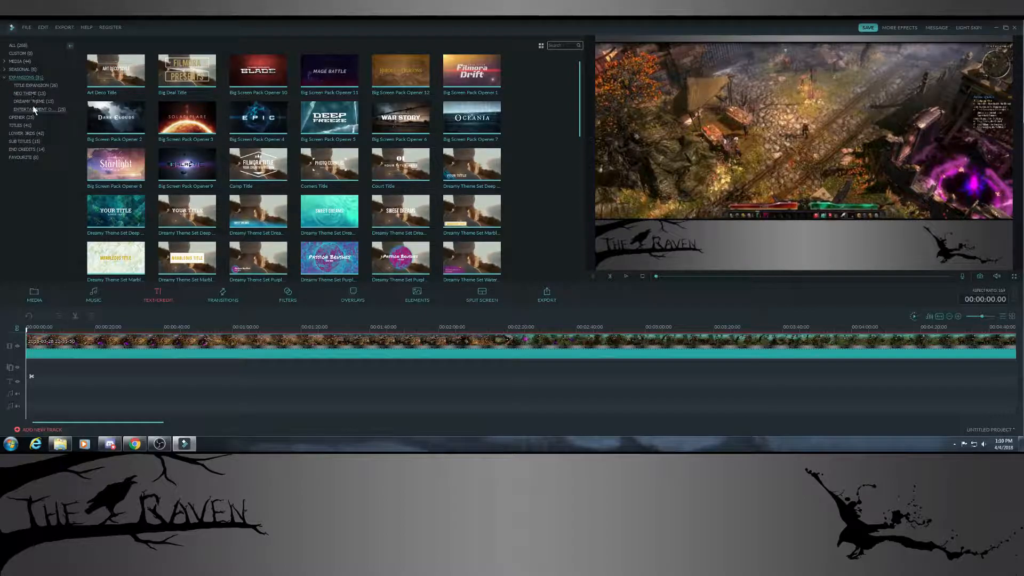
{"action": "left_click", "coordinate": [34, 110]}
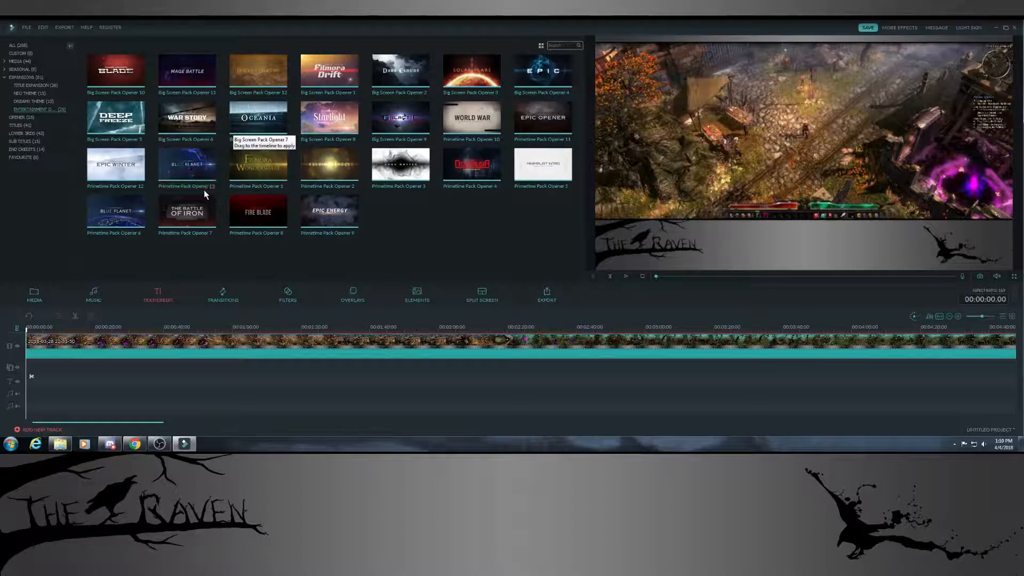
{"action": "left_click", "coordinate": [567, 115]}
{"action": "left_click_drag", "start_coordinate": [541, 119], "coordinate": [28, 359]}
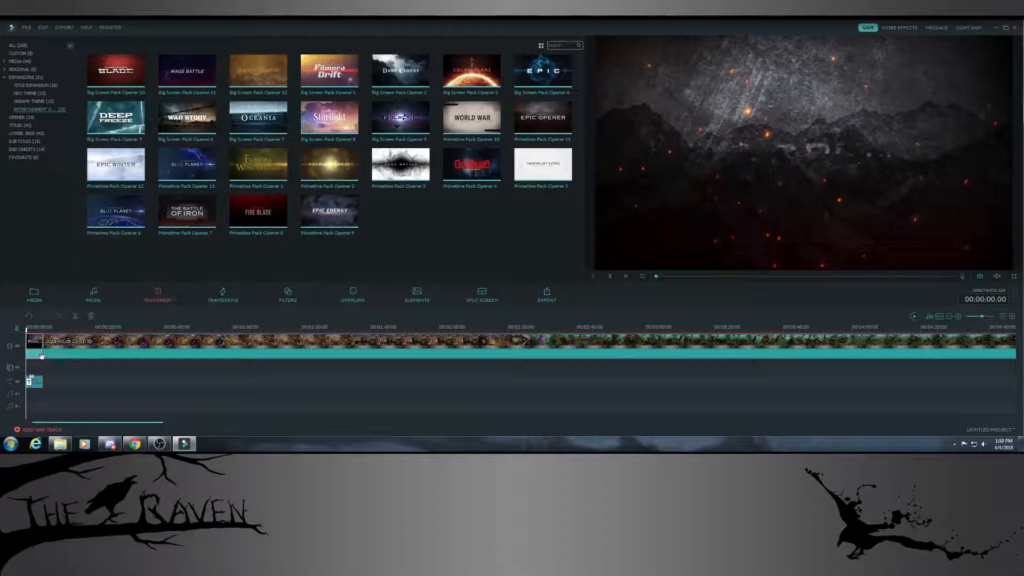
- Lower the opener's EPIC OPENER text slightly, replace it with "Grim Dawn", and centre it horizontally in the frame
{"action": "double_click", "coordinate": [30, 382]}
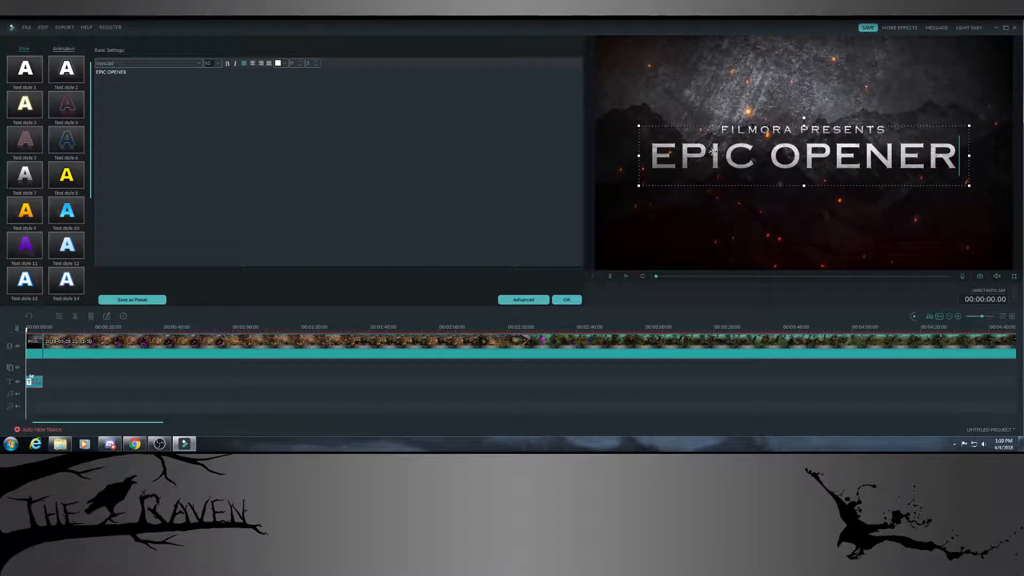
{"action": "left_click_drag", "start_coordinate": [813, 125], "coordinate": [812, 141]}
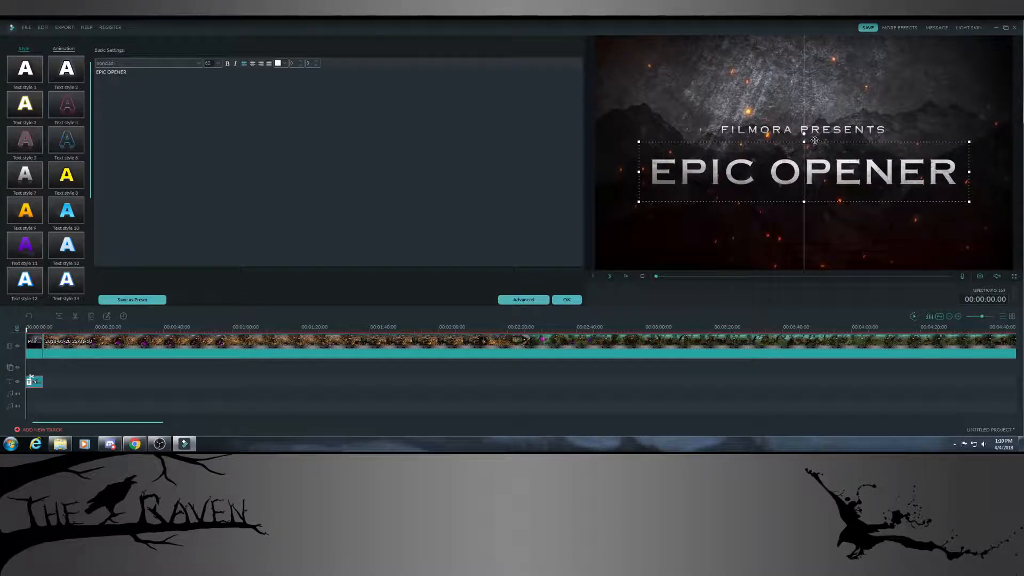
{"action": "left_click", "coordinate": [180, 76]}
{"action": "key", "text": "ctrl+a"}
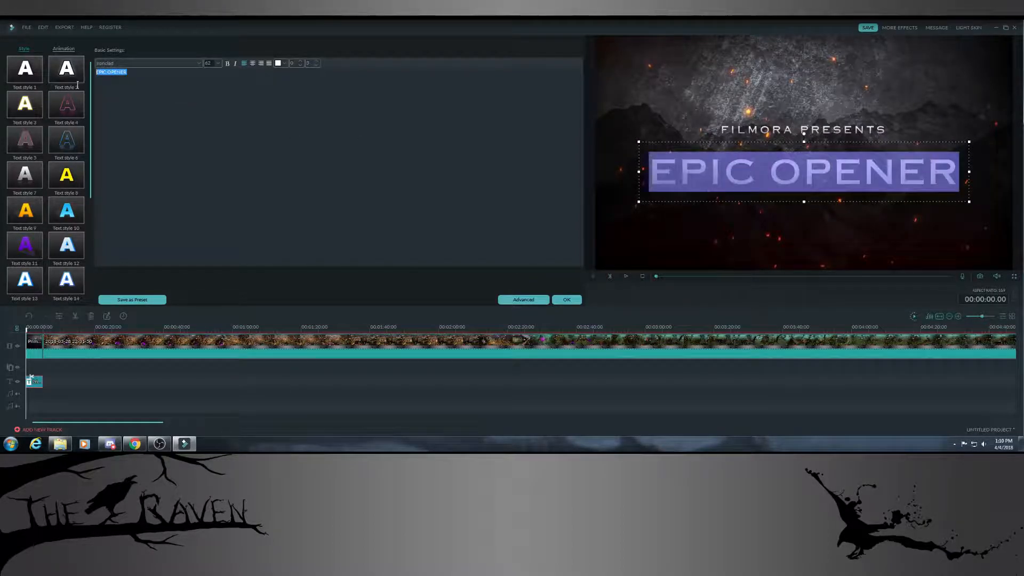
{"action": "type", "text": "Grim Dawn"}
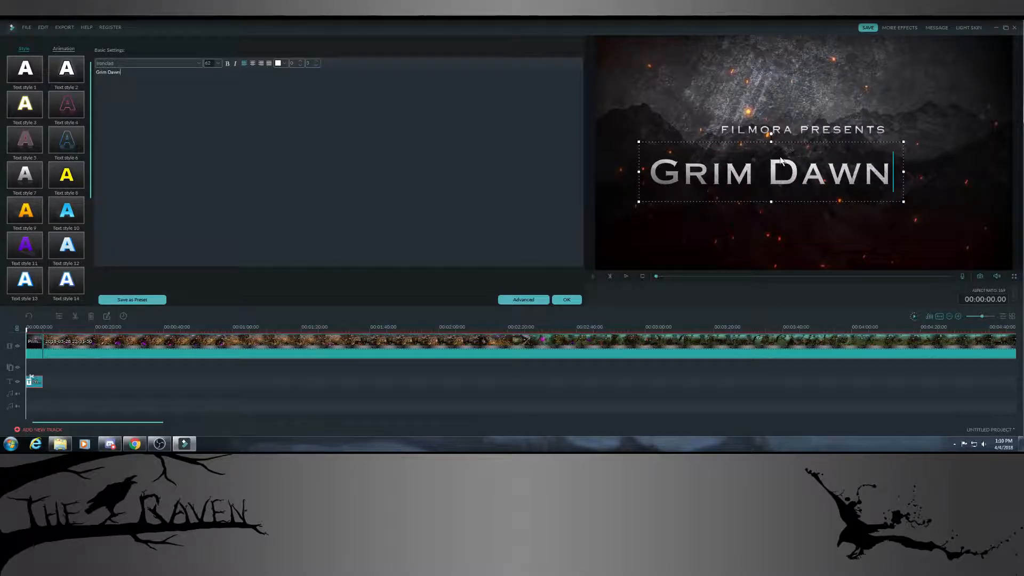
{"action": "left_click_drag", "start_coordinate": [788, 140], "coordinate": [821, 139]}
- Increase the font size of the opener's FILMORA PRESENTS line
{"action": "left_click", "coordinate": [826, 133]}
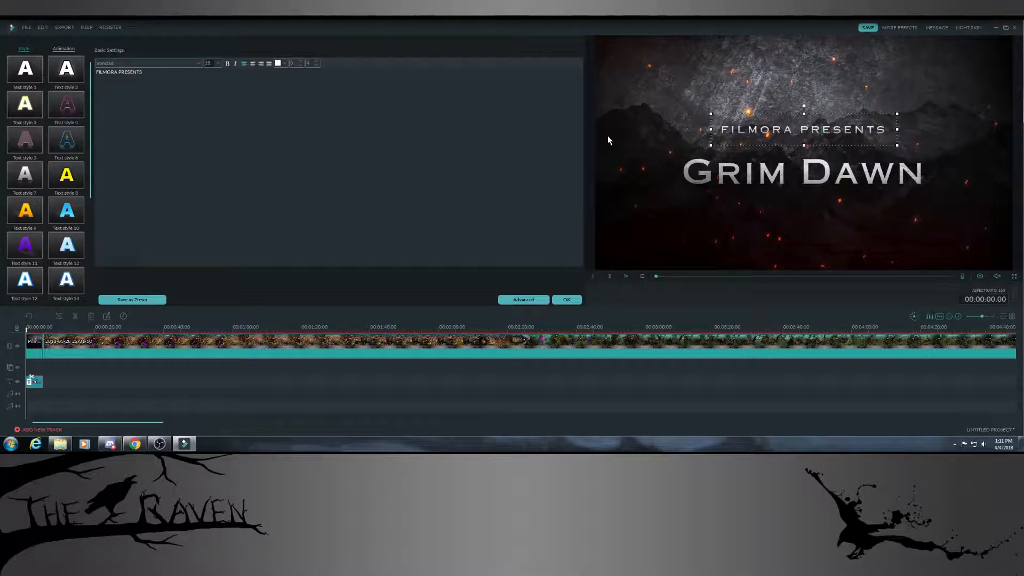
{"action": "left_click", "coordinate": [219, 64]}
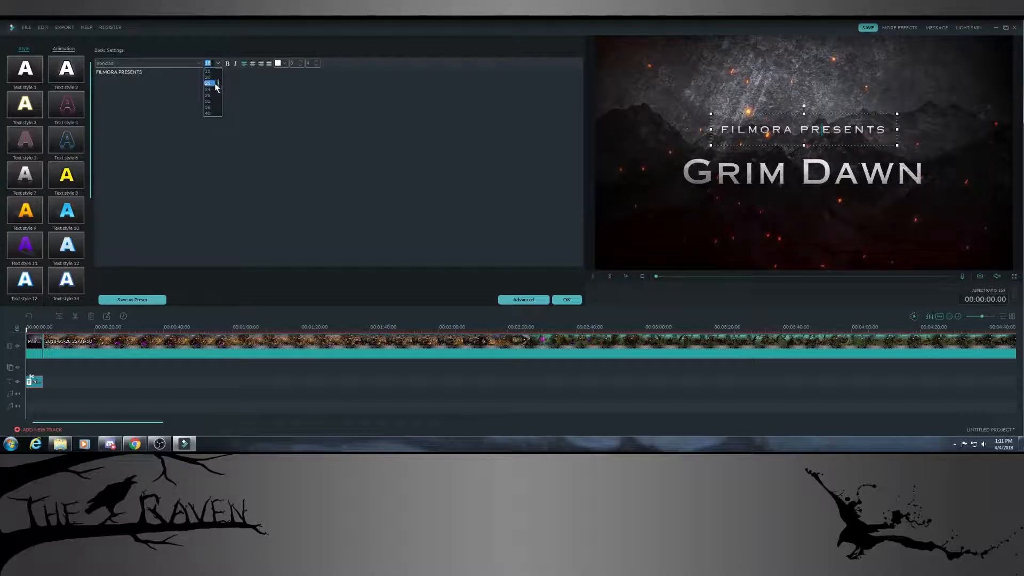
{"action": "left_click", "coordinate": [212, 101]}
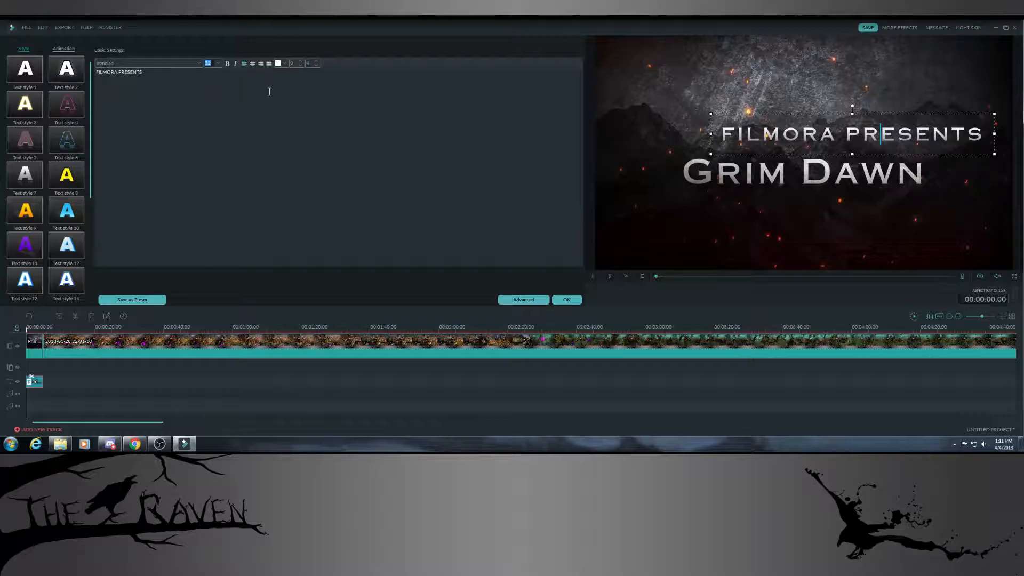
- Reduce the opener's FILMORA PRESENTS line to font size 24 and centre it horizontally above Grim Dawn
{"action": "left_click", "coordinate": [218, 63]}
{"action": "left_click", "coordinate": [213, 70]}
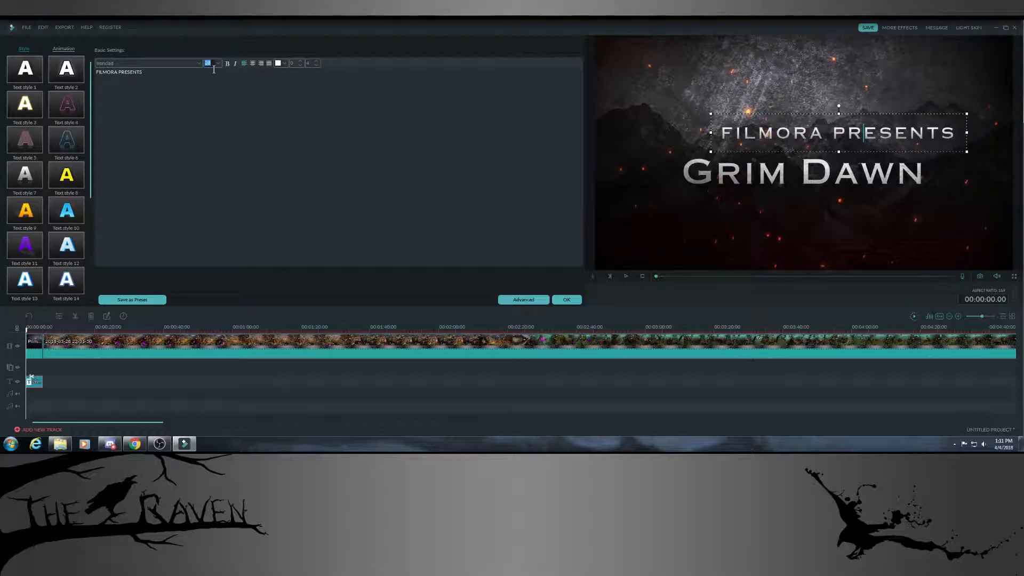
{"action": "left_click", "coordinate": [219, 63]}
{"action": "left_click", "coordinate": [213, 71]}
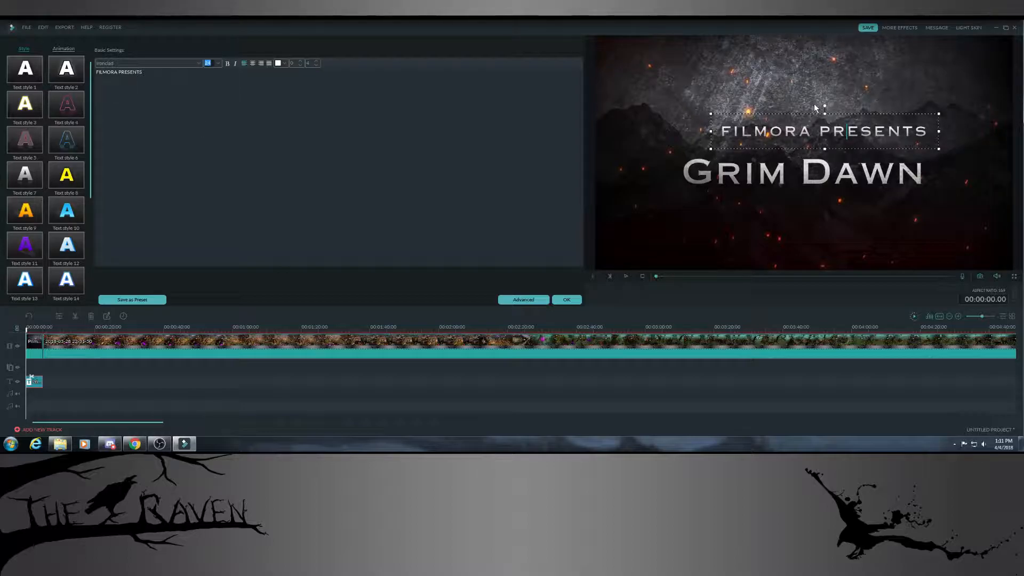
{"action": "left_click_drag", "start_coordinate": [830, 110], "coordinate": [809, 112]}
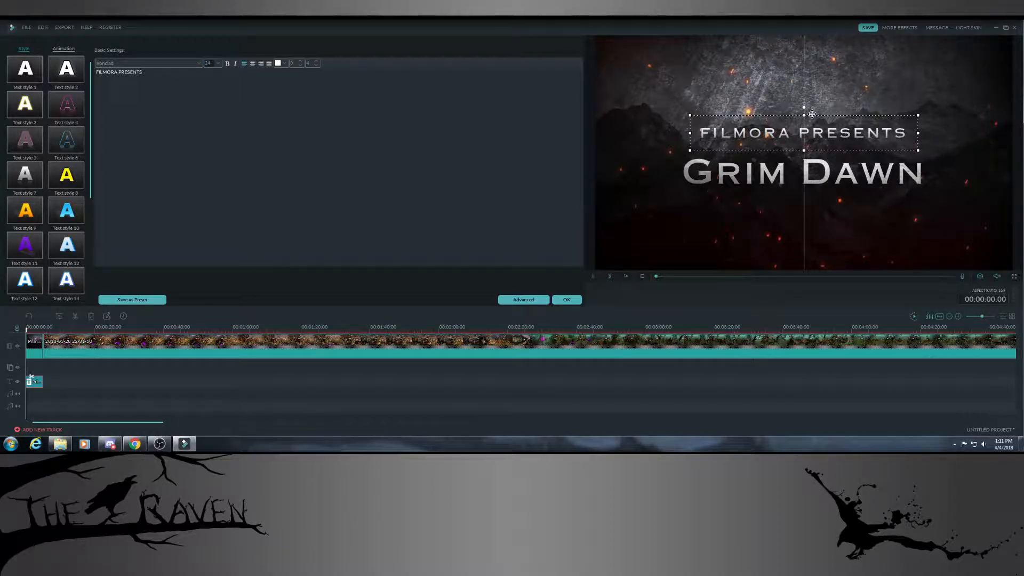
- Replace the FILMORA PRESENTS text with "Raven Plays", centre it horizontally above Grim Dawn, and apply the title edits
{"action": "left_click_drag", "start_coordinate": [128, 68], "coordinate": [74, 67]}
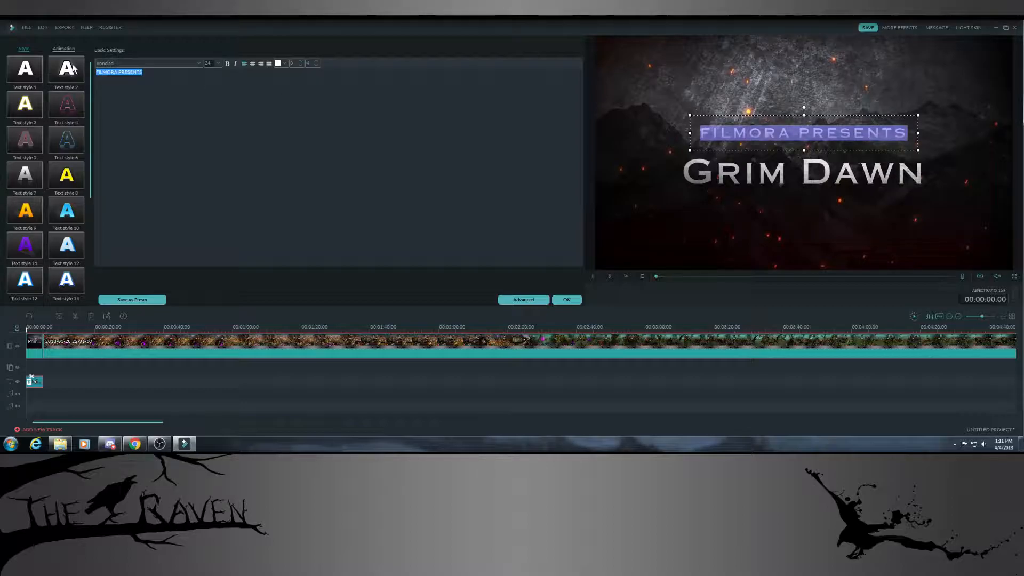
{"action": "type", "text": "Raven Plays"}
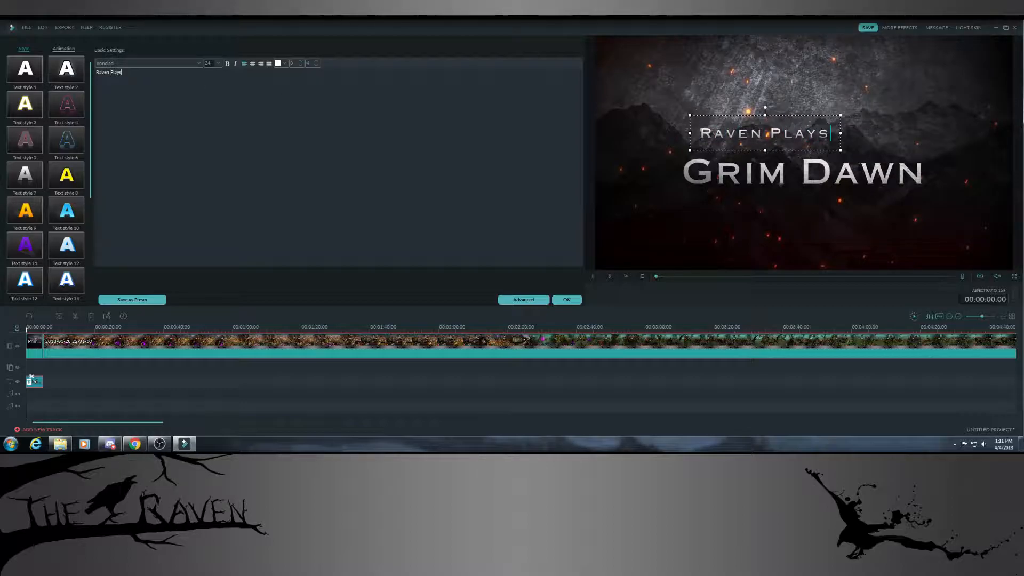
{"action": "left_click_drag", "start_coordinate": [772, 114], "coordinate": [811, 115]}
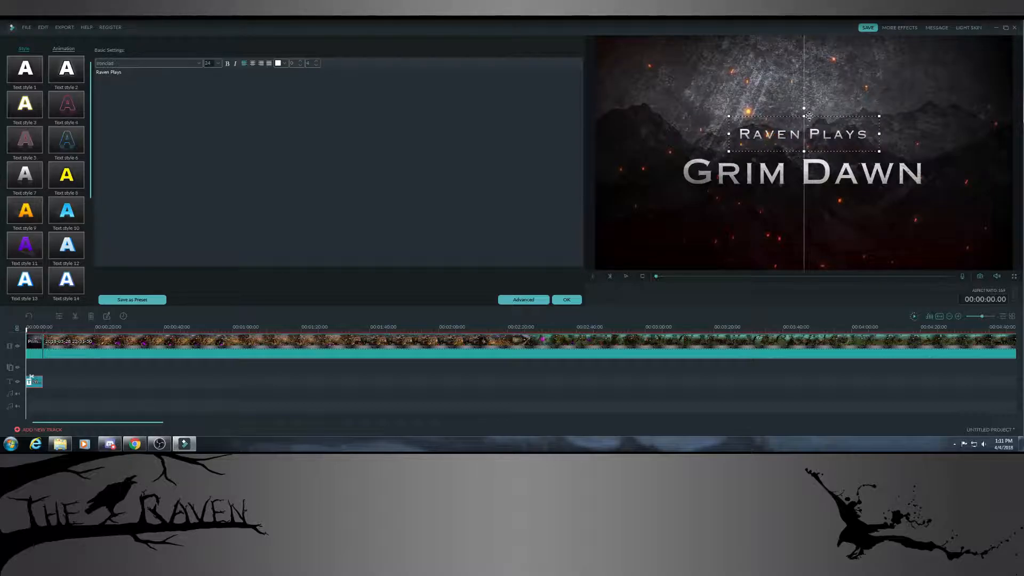
{"action": "left_click", "coordinate": [563, 301]}
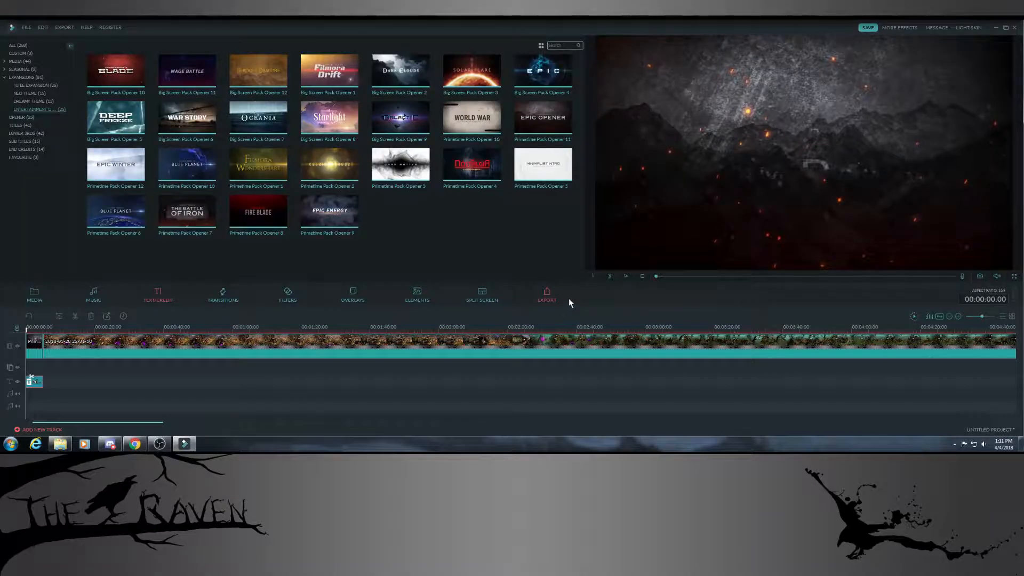
- Play the customized opener through to the start of the gameplay clip
{"action": "left_click", "coordinate": [625, 278]}
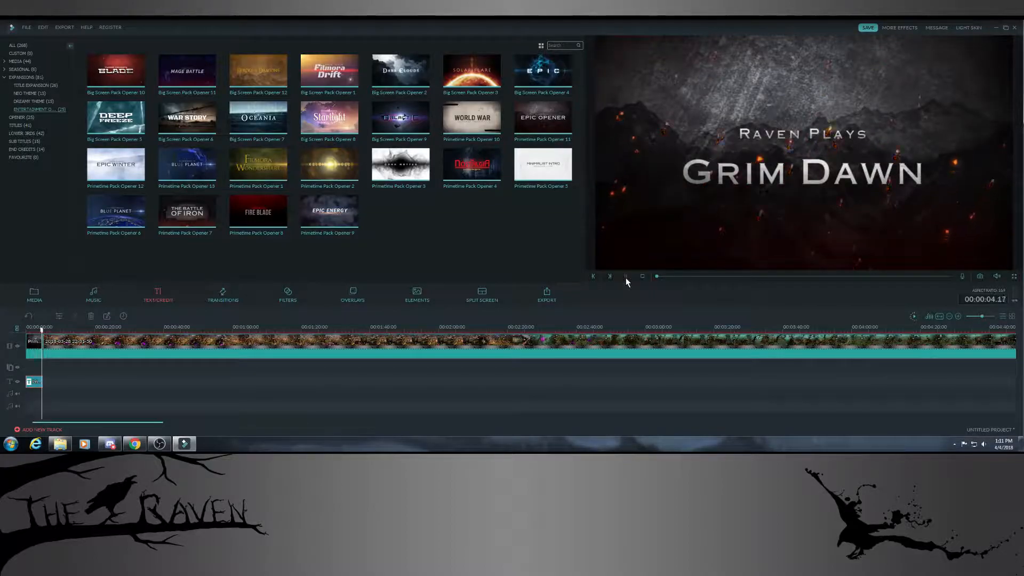
{"action": "left_click", "coordinate": [625, 278]}
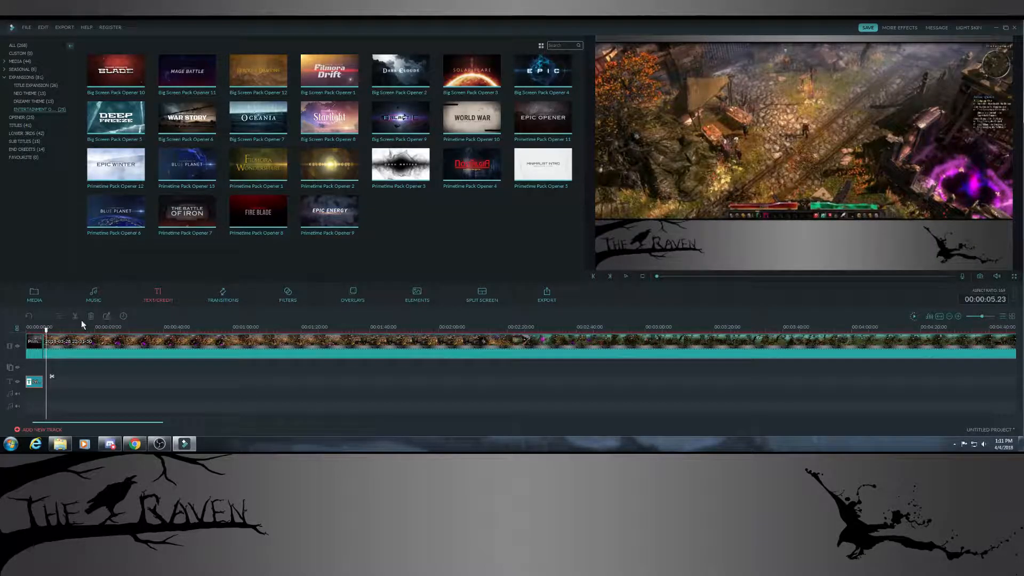
{"action": "left_click", "coordinate": [34, 326]}
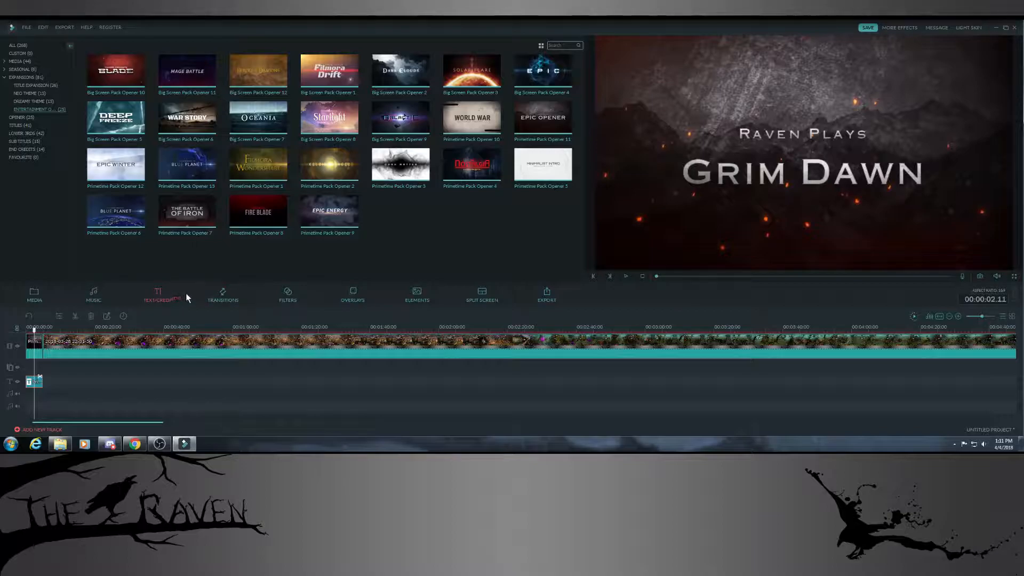
- Add a Dissolve transition between the opener and the gameplay clip and play it back
{"action": "left_click", "coordinate": [225, 297]}
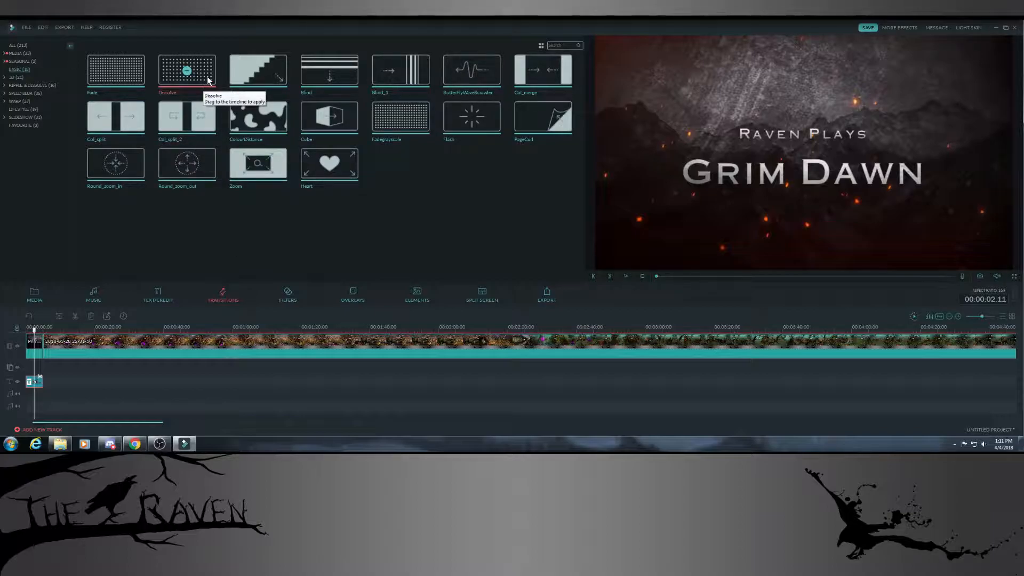
{"action": "left_click_drag", "start_coordinate": [207, 76], "coordinate": [44, 345]}
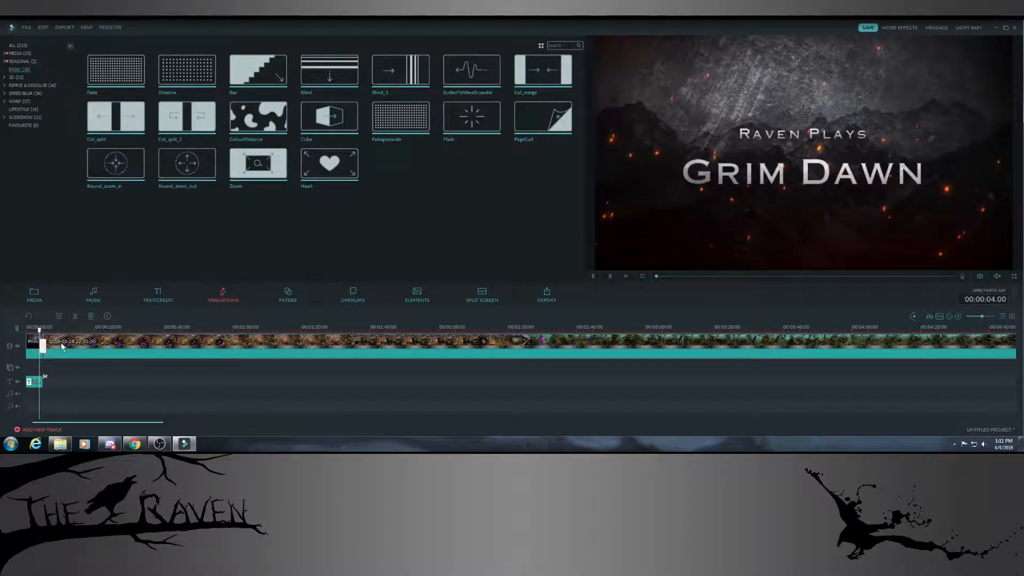
{"action": "left_click", "coordinate": [38, 329]}
{"action": "left_click", "coordinate": [626, 276]}
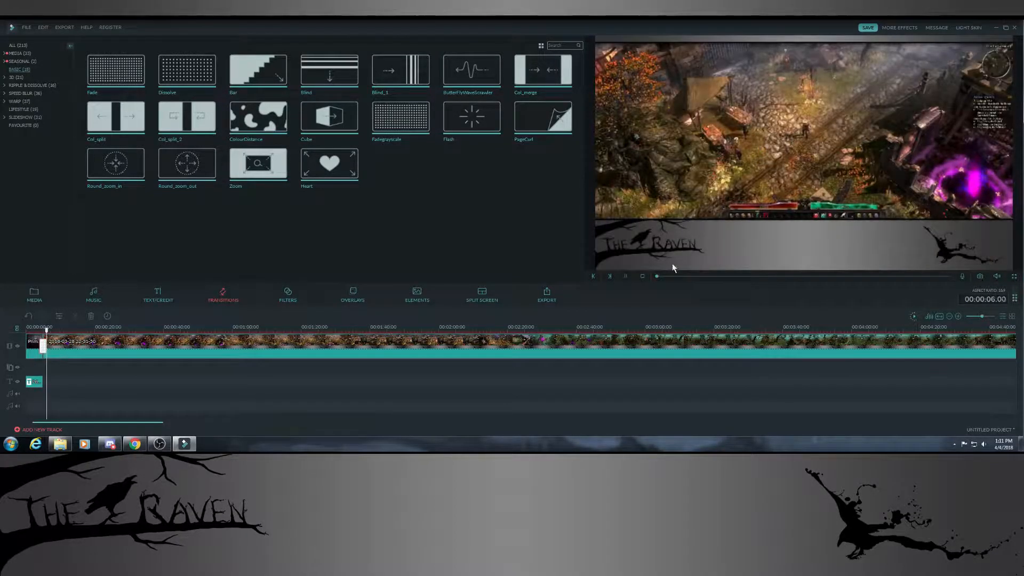
{"action": "left_click", "coordinate": [626, 277]}
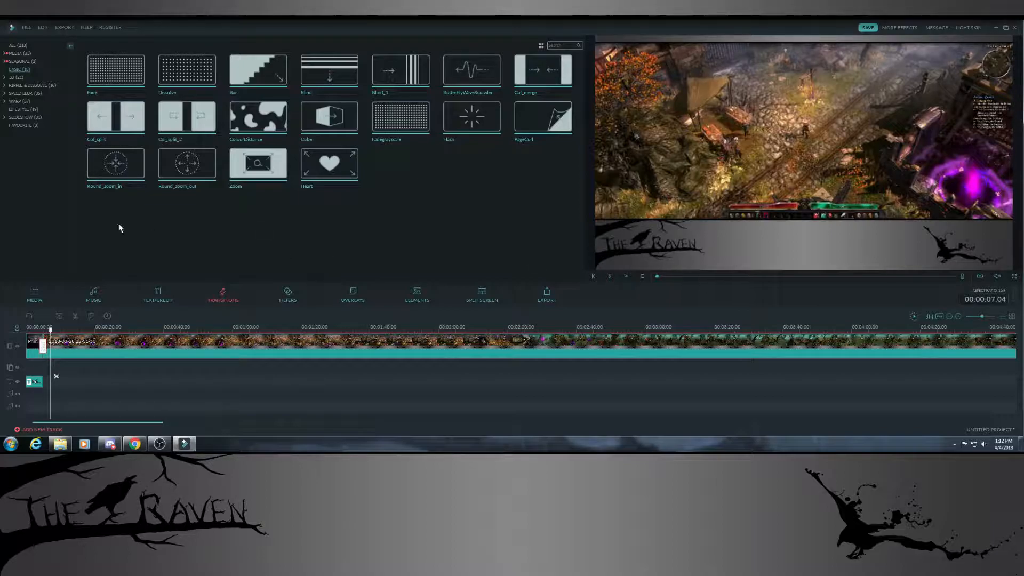
- Insert the LowerThirds 30 title on the text track at about seven seconds, after the opener
{"action": "left_click", "coordinate": [156, 296]}
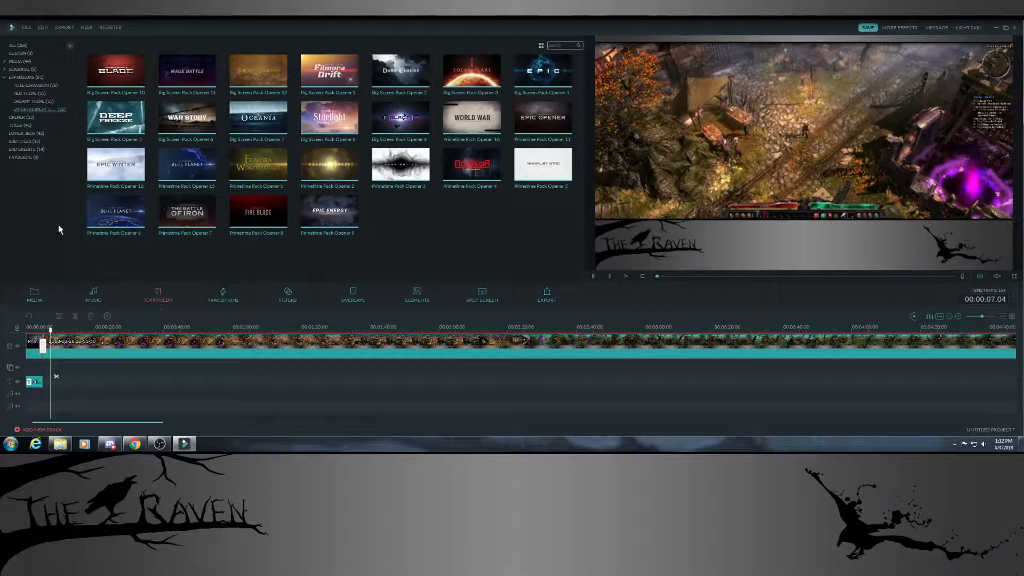
{"action": "left_click", "coordinate": [5, 78]}
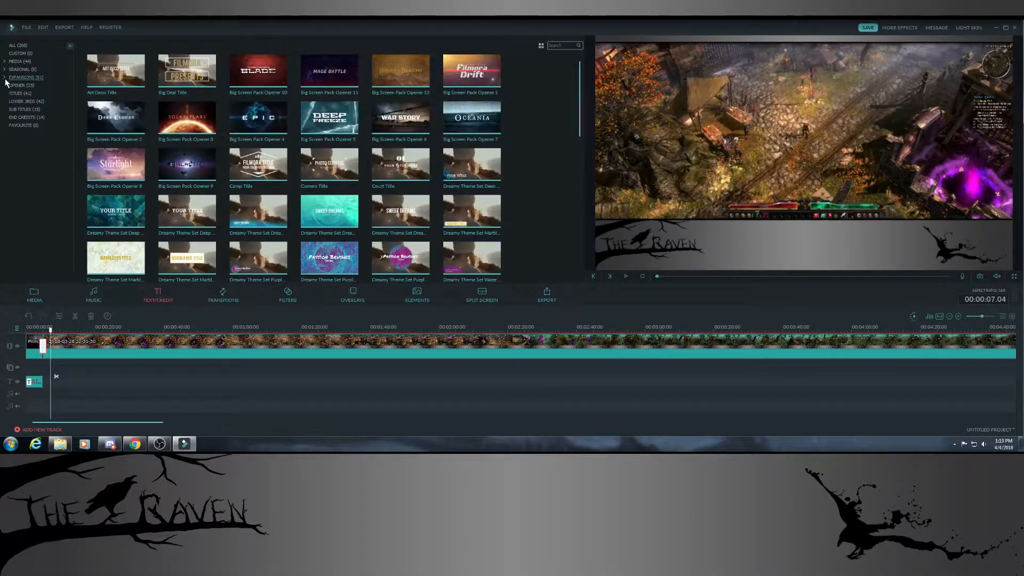
{"action": "left_click", "coordinate": [20, 102]}
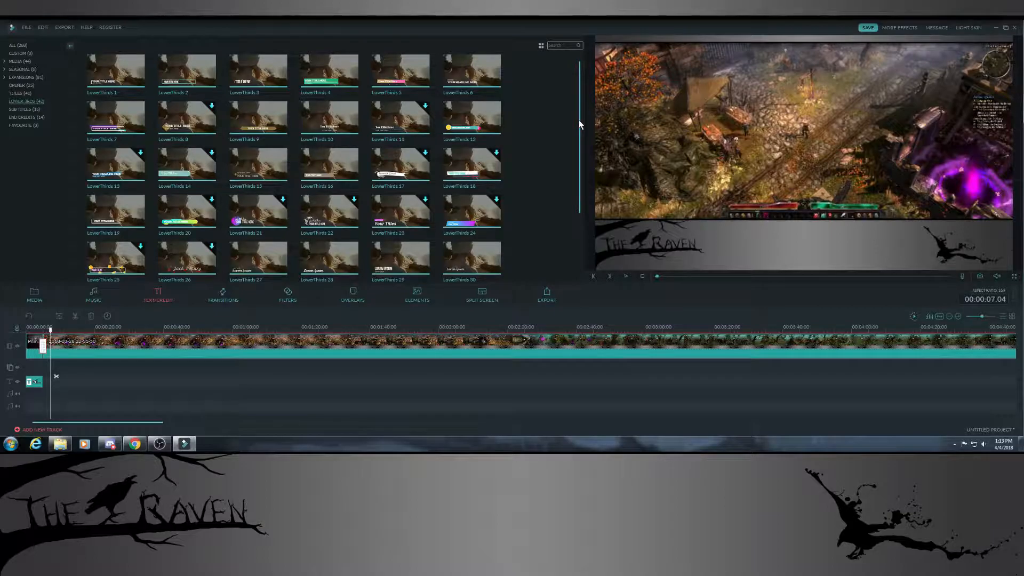
{"action": "left_click_drag", "start_coordinate": [580, 124], "coordinate": [580, 141]}
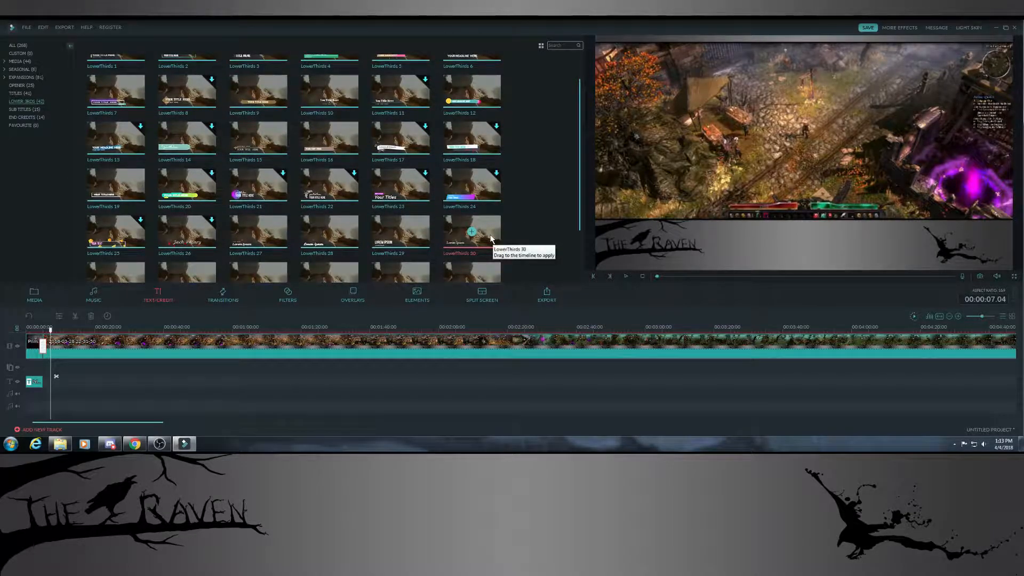
{"action": "left_click_drag", "start_coordinate": [490, 231], "coordinate": [59, 382]}
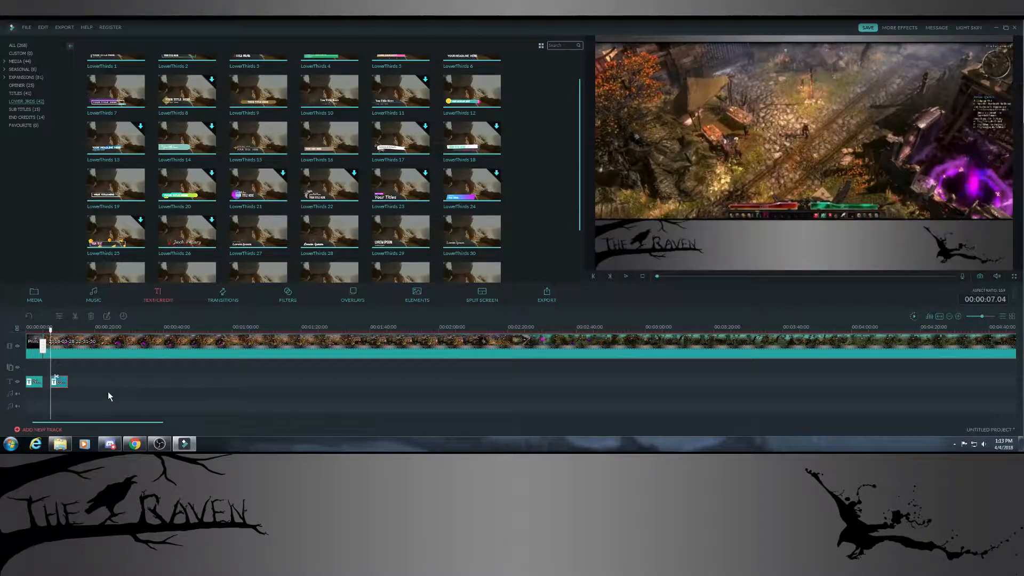
- Centre the lower third's Lorem Ipsum text on the banner beneath the gameplay, then delete that title from the timeline
{"action": "double_click", "coordinate": [55, 383]}
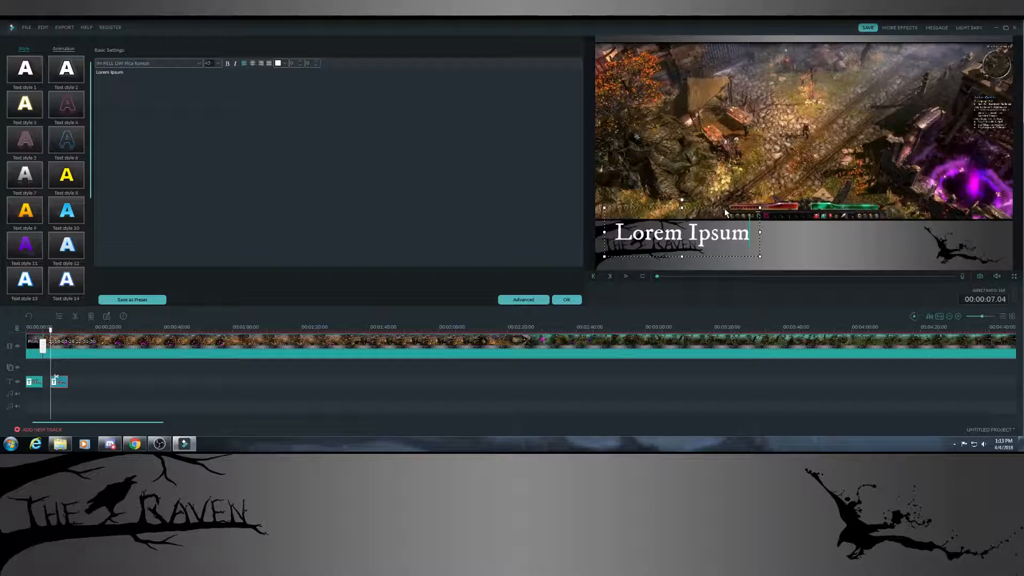
{"action": "left_click_drag", "start_coordinate": [700, 214], "coordinate": [820, 220]}
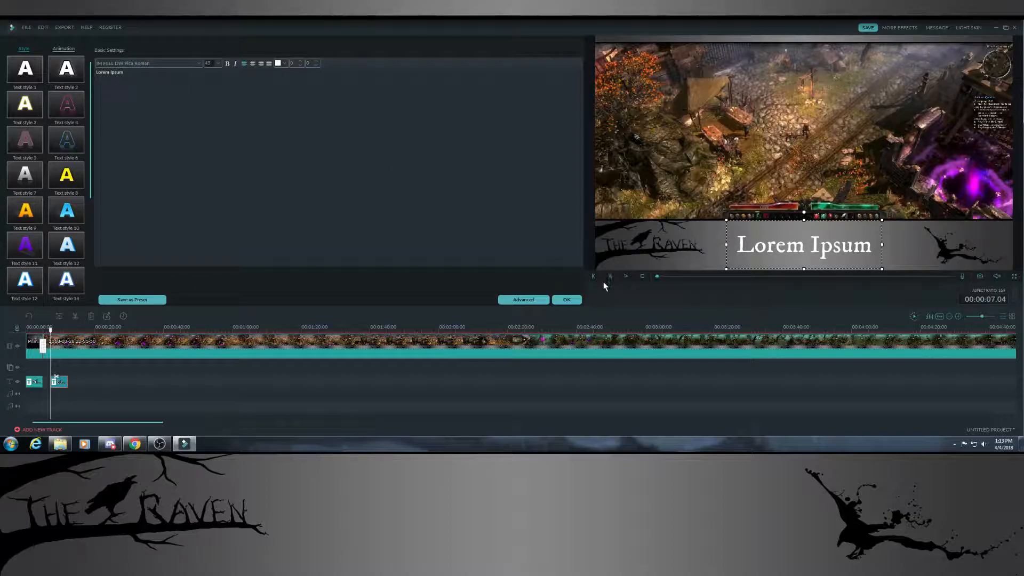
{"action": "left_click", "coordinate": [567, 299]}
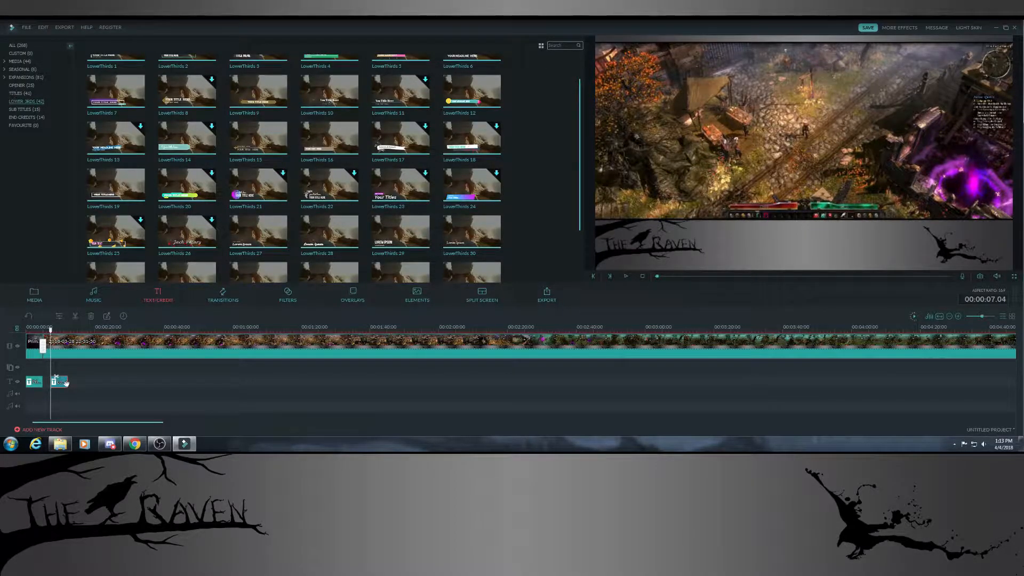
{"action": "key", "text": "Delete"}
- Preview the Drift - Pages Turn song and add it to the first music track at the start of the timeline
{"action": "left_click", "coordinate": [103, 299]}
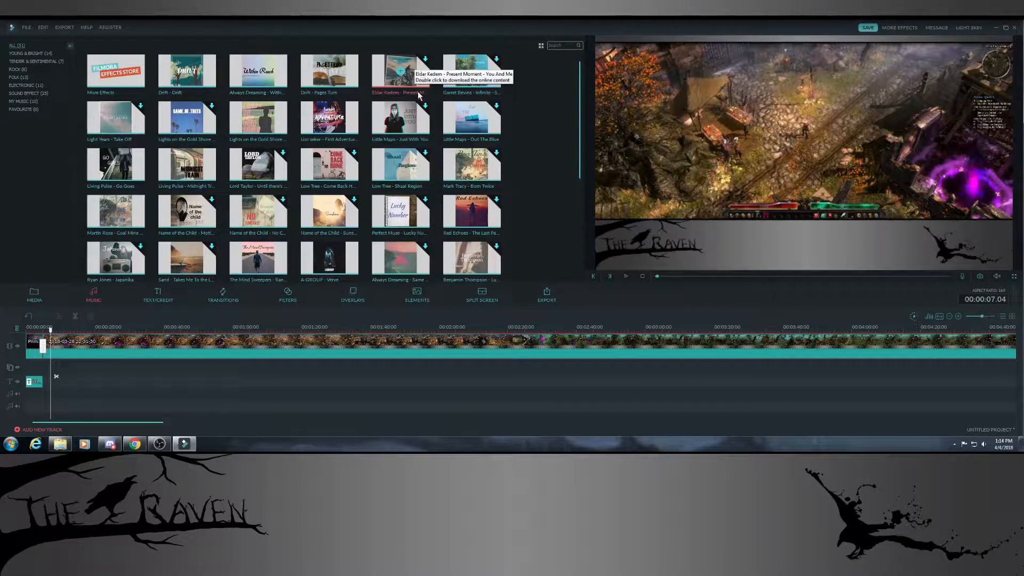
{"action": "left_click", "coordinate": [345, 82]}
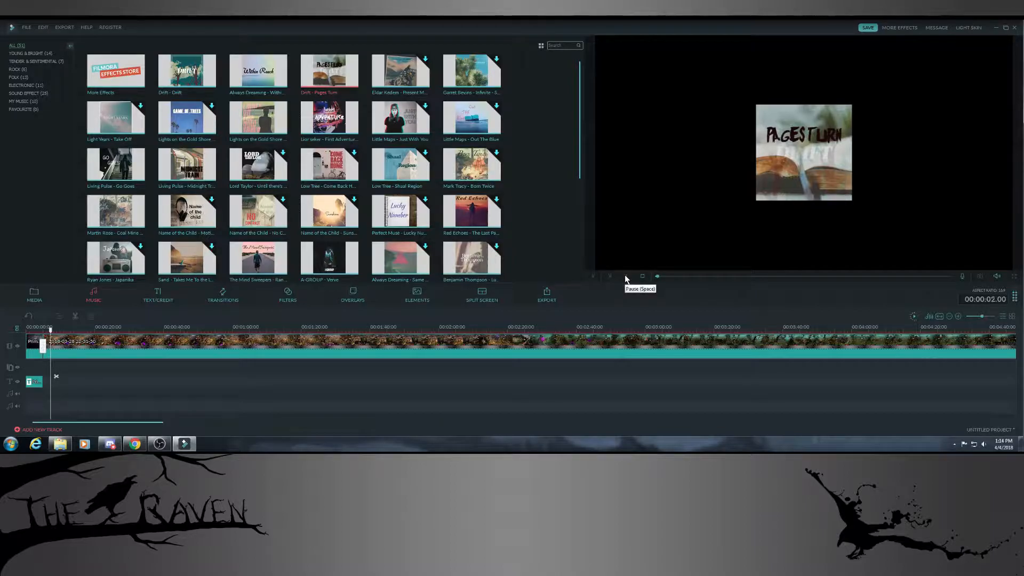
{"action": "left_click", "coordinate": [641, 276]}
{"action": "left_click_drag", "start_coordinate": [349, 75], "coordinate": [30, 397]}
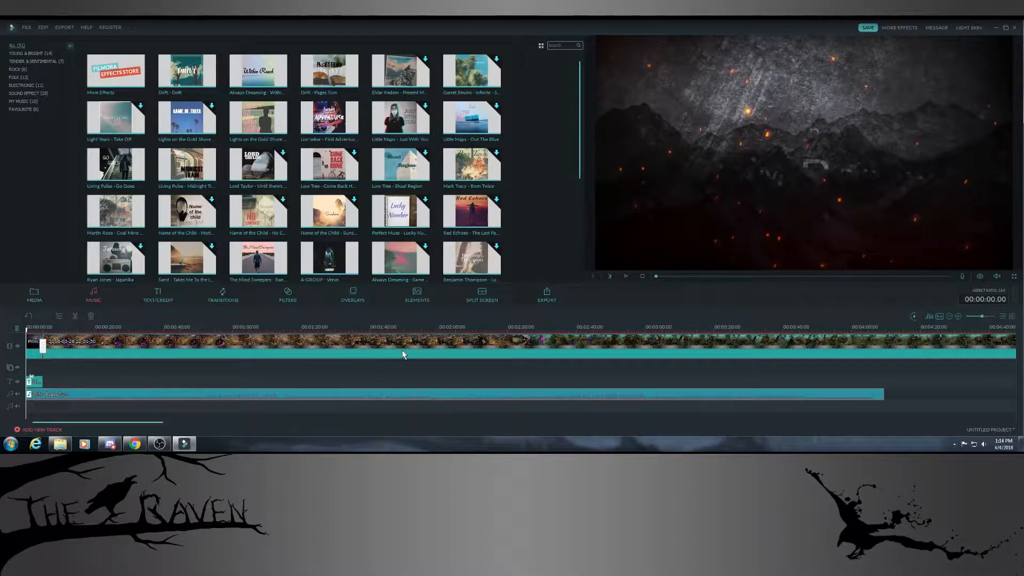
- Split the Pages Turn music at 00:00:04.19, near the end of the opener, and delete the remainder
{"action": "left_click", "coordinate": [626, 278]}
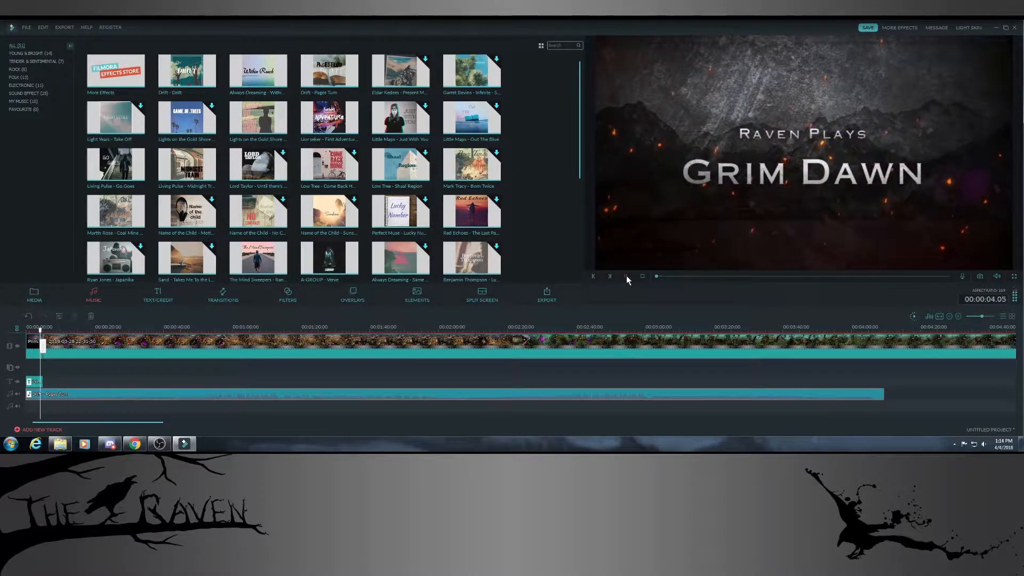
{"action": "left_click", "coordinate": [626, 275]}
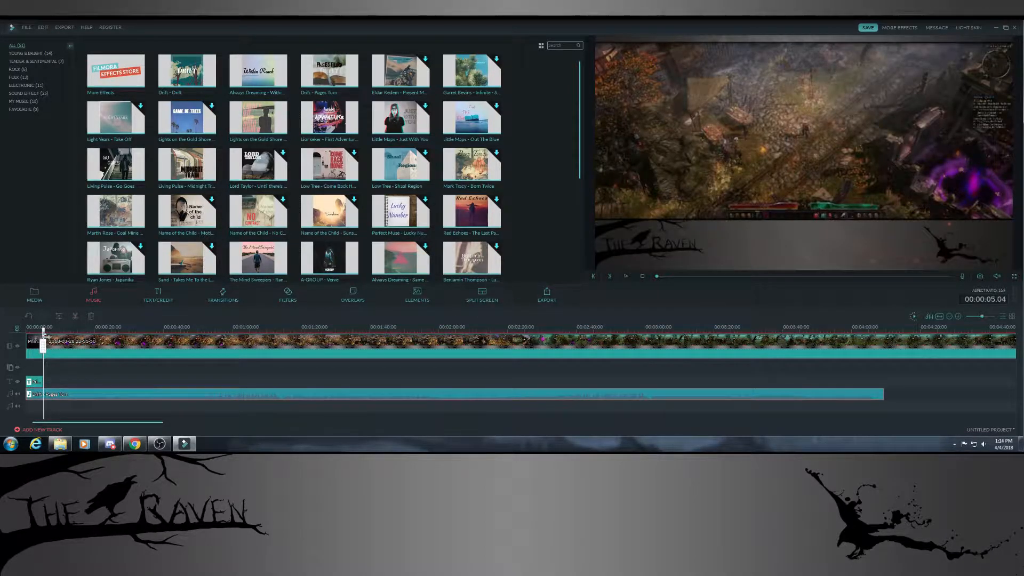
{"action": "left_click_drag", "start_coordinate": [44, 331], "coordinate": [42, 332]}
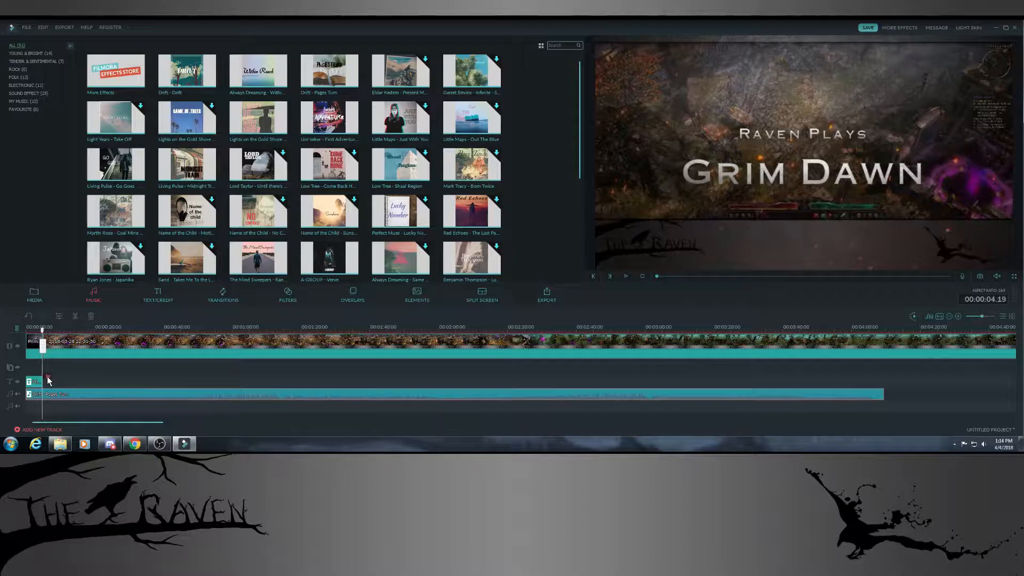
{"action": "left_click", "coordinate": [97, 373]}
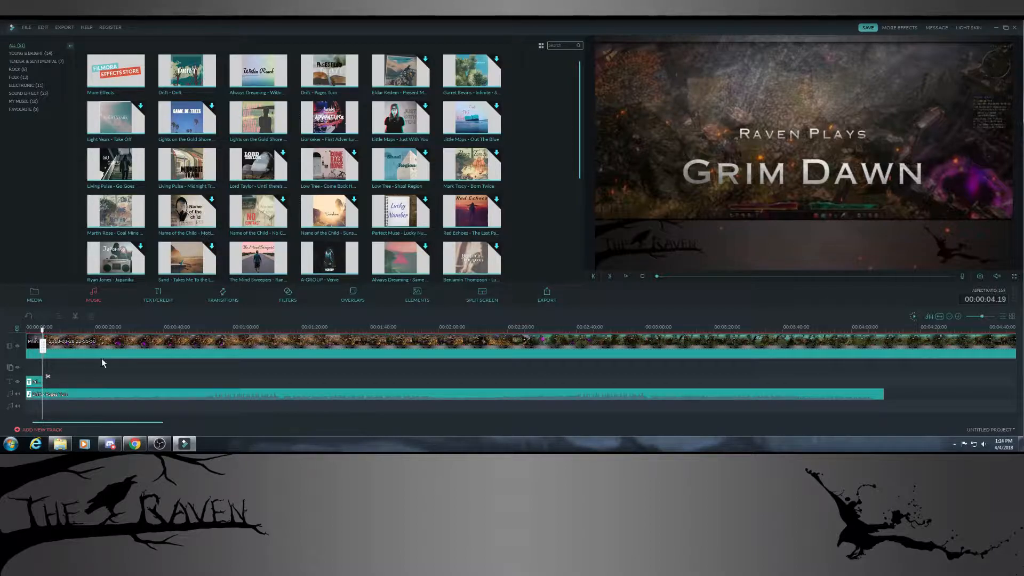
{"action": "left_click", "coordinate": [91, 396]}
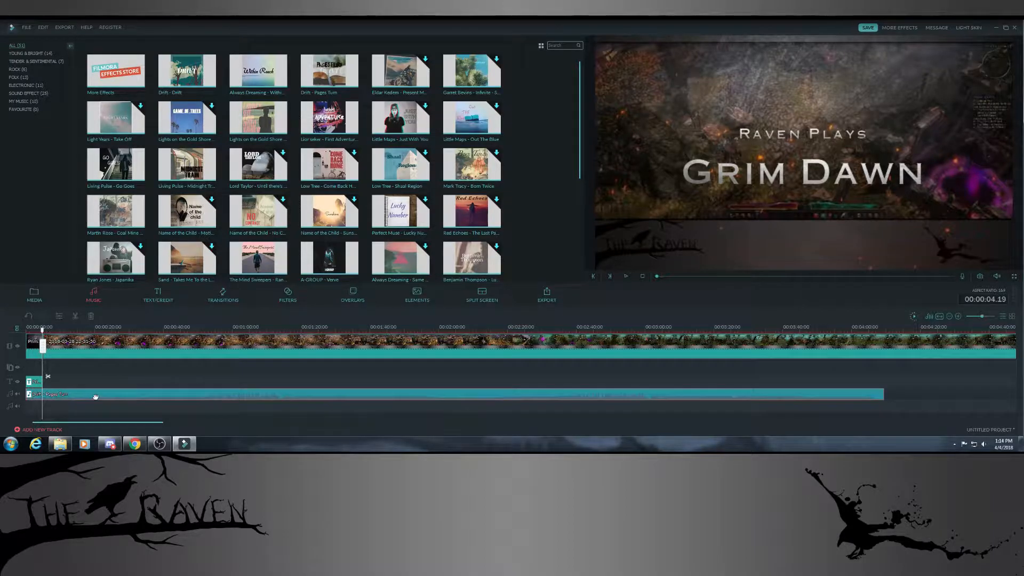
{"action": "left_click", "coordinate": [48, 377]}
{"action": "key", "text": "Delete"}
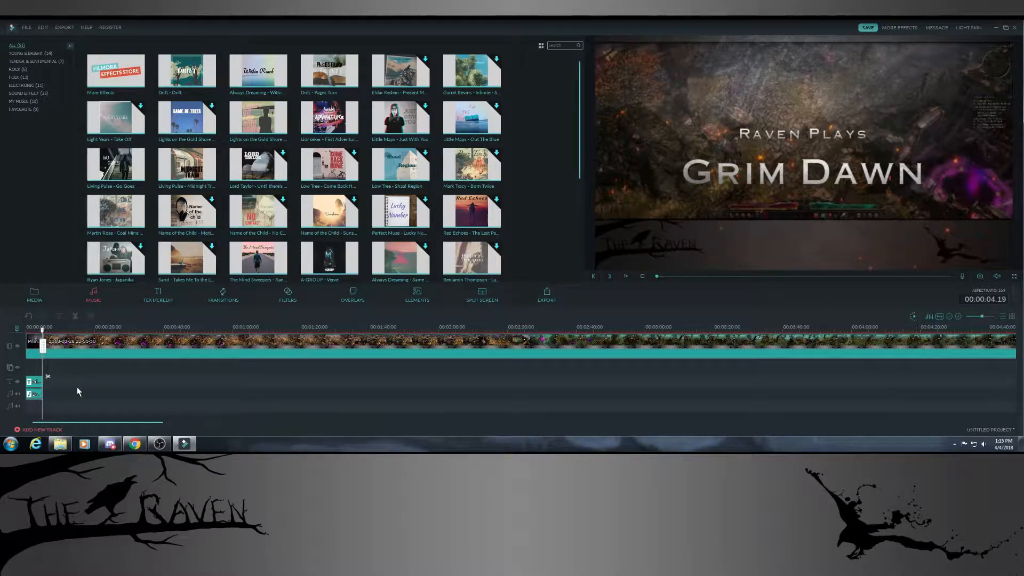
- Add a short fade-out to the trimmed music clip under the opener
{"action": "left_click", "coordinate": [35, 395]}
{"action": "left_click", "coordinate": [60, 316]}
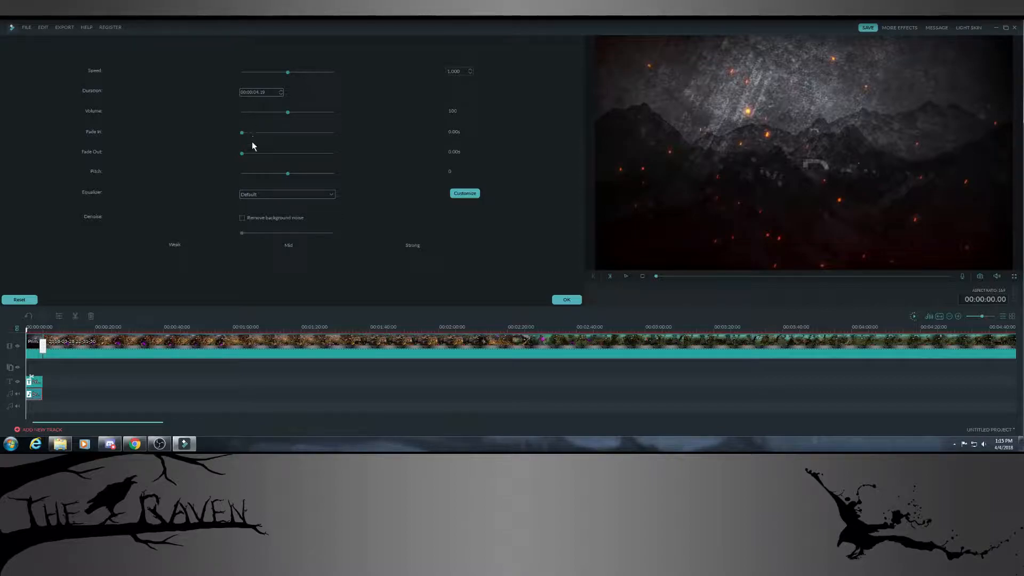
{"action": "left_click_drag", "start_coordinate": [242, 153], "coordinate": [260, 153]}
{"action": "left_click", "coordinate": [566, 299]}
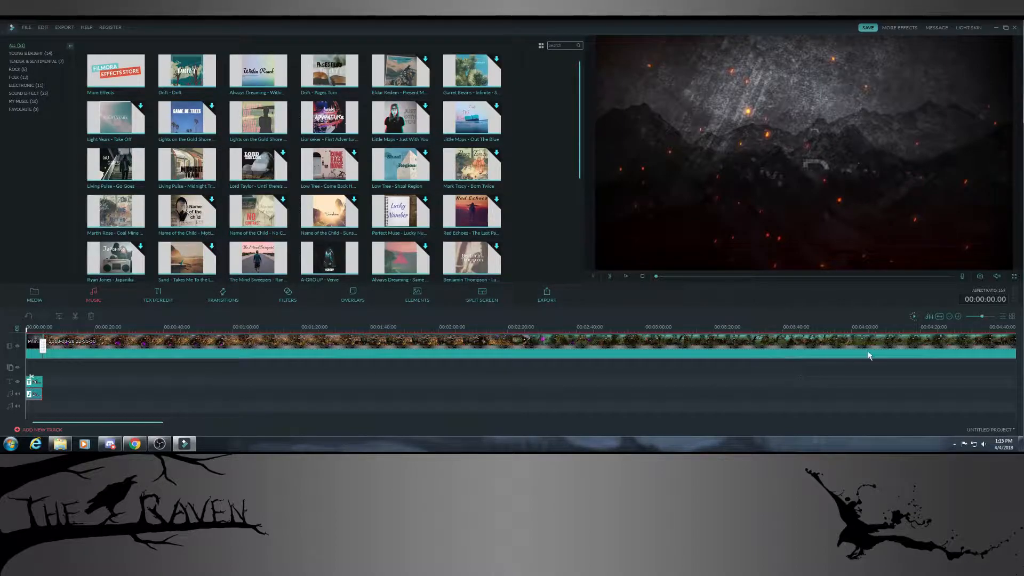
- Raise the Video track's volume and lower the Music 1 track's volume in the Audio Mixer, and apply the mix
{"action": "left_click", "coordinate": [928, 318]}
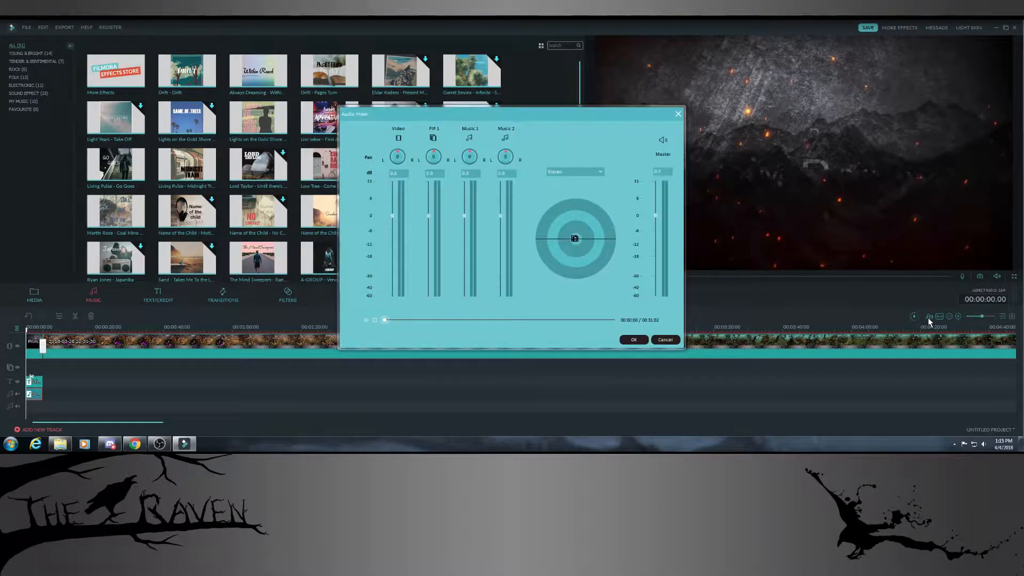
{"action": "left_click", "coordinate": [392, 214]}
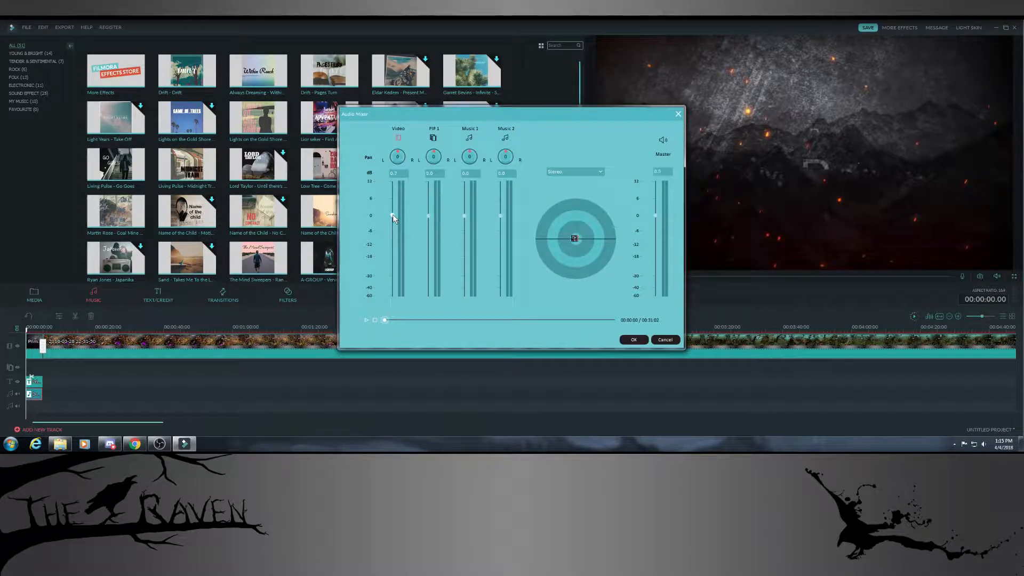
{"action": "left_click_drag", "start_coordinate": [391, 199], "coordinate": [391, 198]}
{"action": "left_click", "coordinate": [464, 215]}
{"action": "left_click_drag", "start_coordinate": [463, 225], "coordinate": [464, 234]}
{"action": "left_click", "coordinate": [635, 340]}
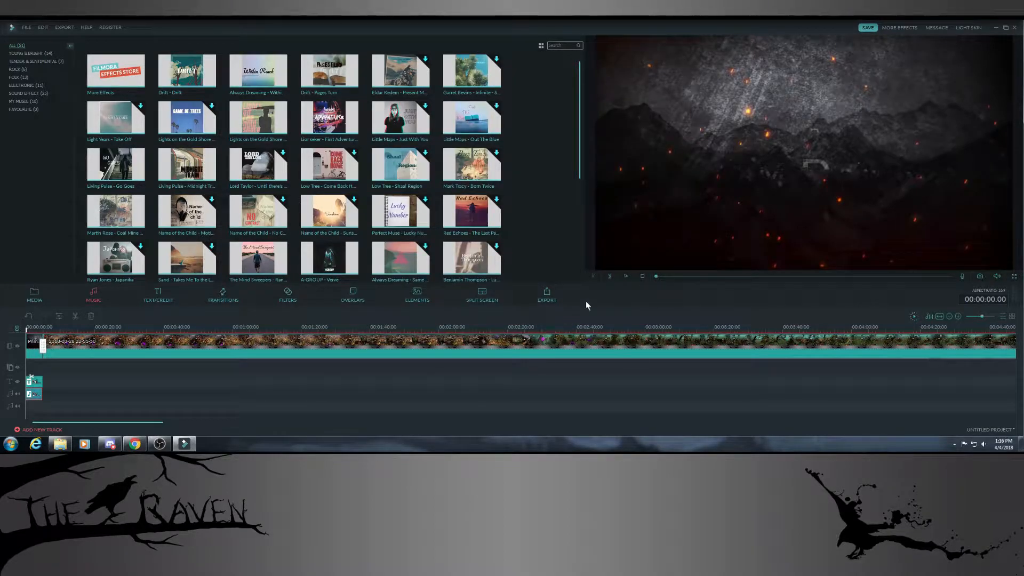
- Play the opener through its transition into the gameplay, then check the gameplay clip's Audio Detach option without applying it
{"action": "left_click", "coordinate": [626, 276]}
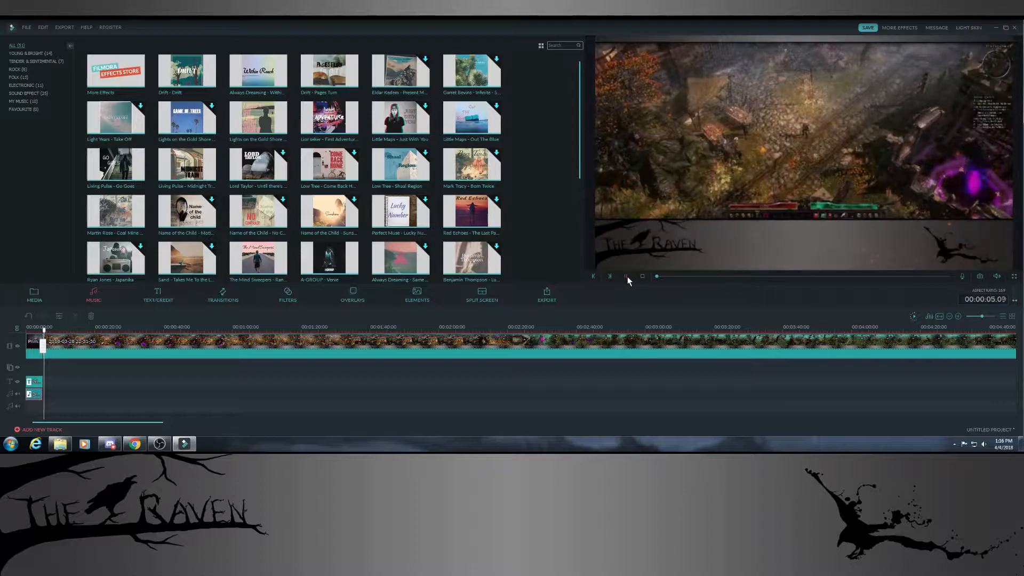
{"action": "left_click", "coordinate": [627, 276]}
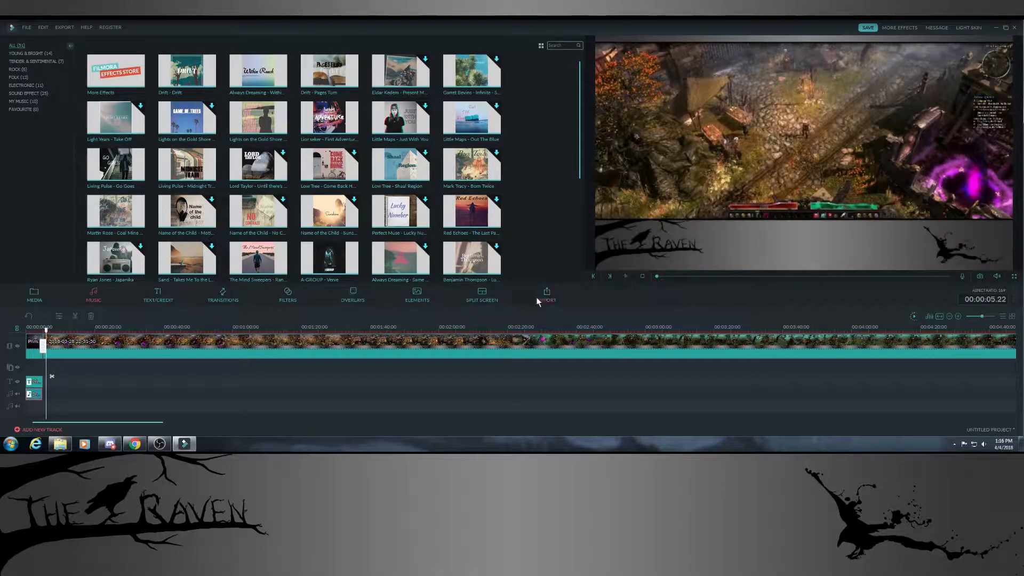
{"action": "left_click", "coordinate": [274, 355]}
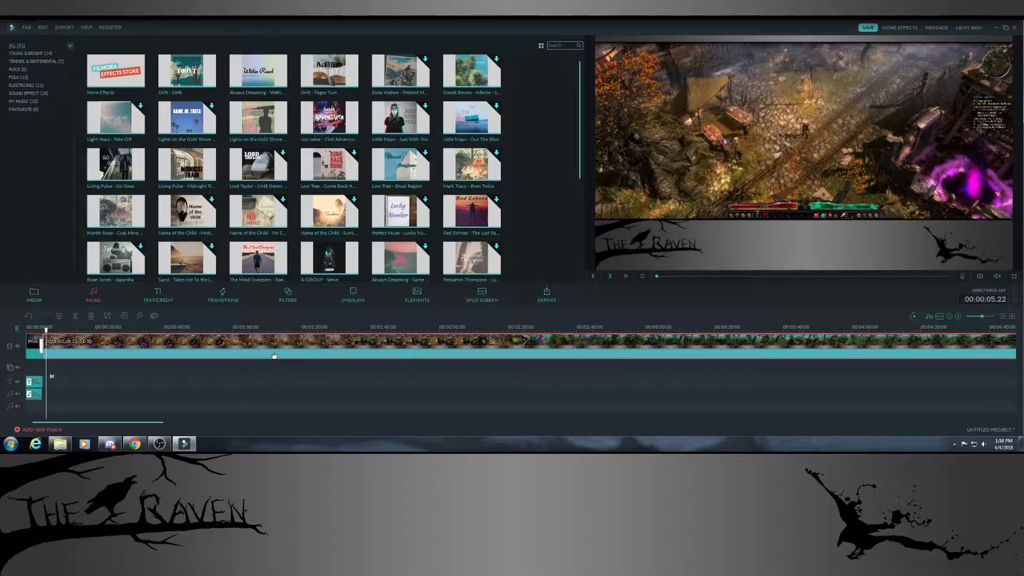
{"action": "right_click", "coordinate": [272, 354]}
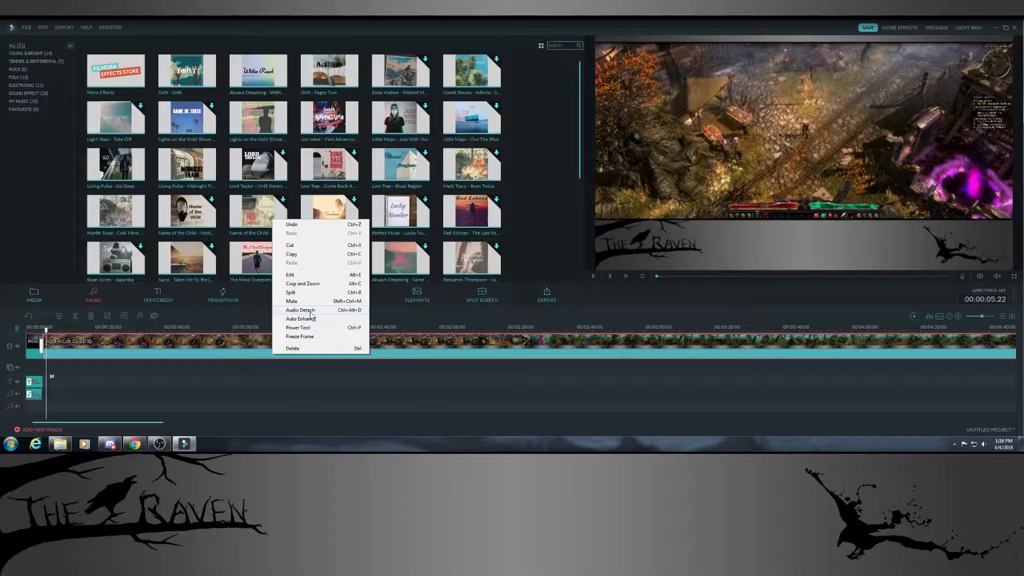
{"action": "left_click", "coordinate": [232, 354]}
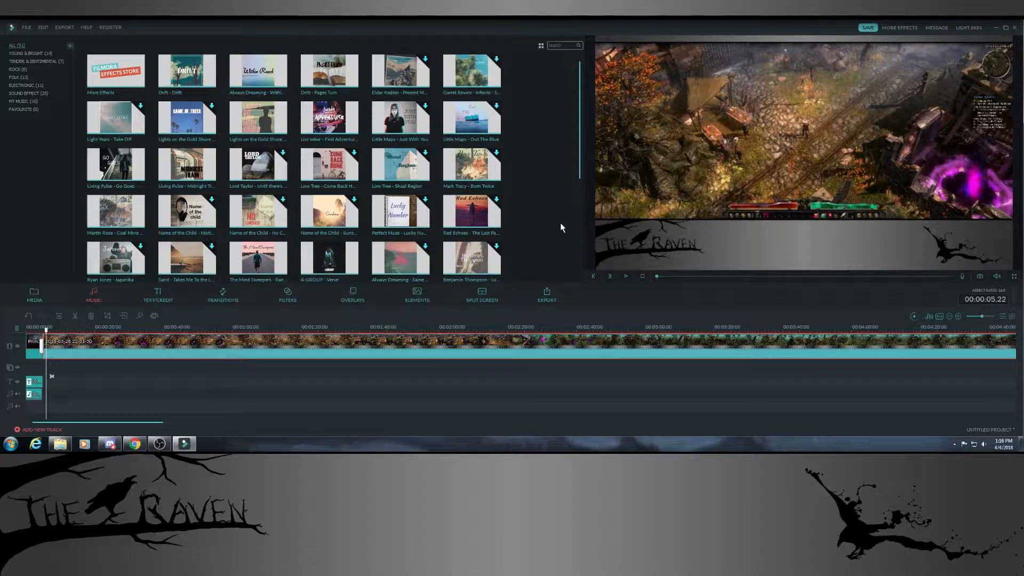
- Examine the MP4 export's file name and its encoding settings, including the available resolutions, keeping 1920 x 1080
{"action": "left_click", "coordinate": [547, 295]}
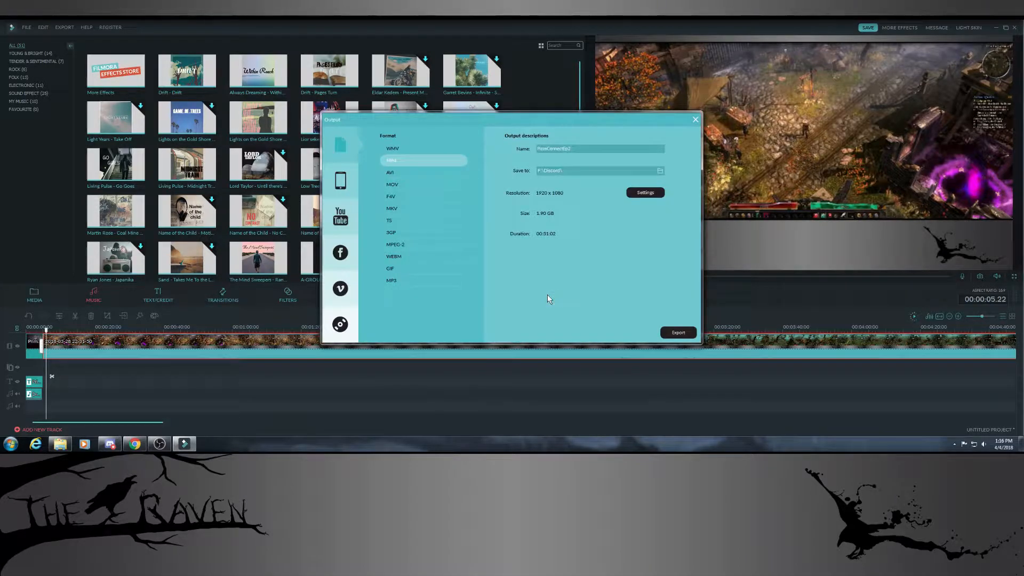
{"action": "left_click", "coordinate": [576, 149]}
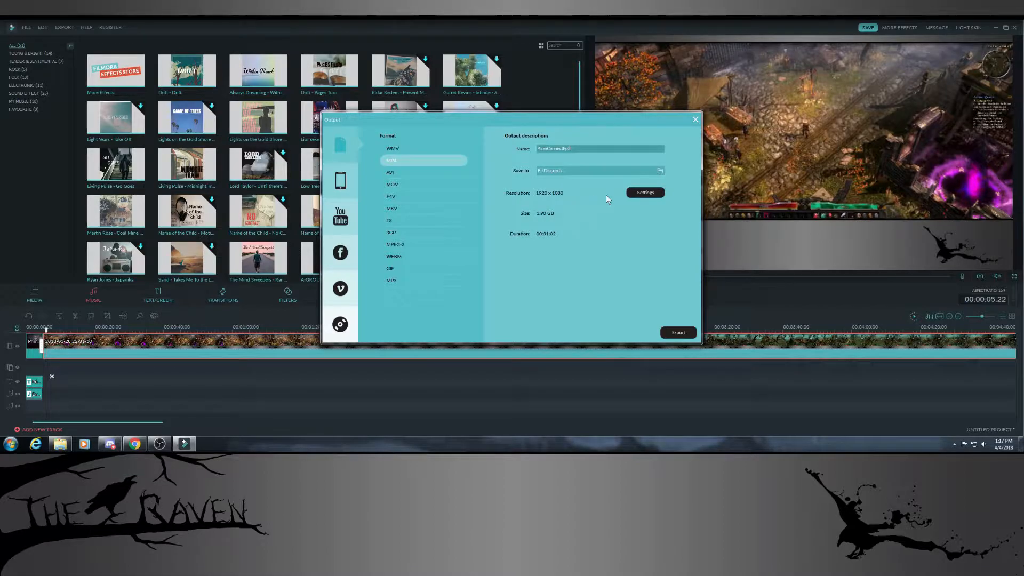
{"action": "left_click", "coordinate": [639, 193]}
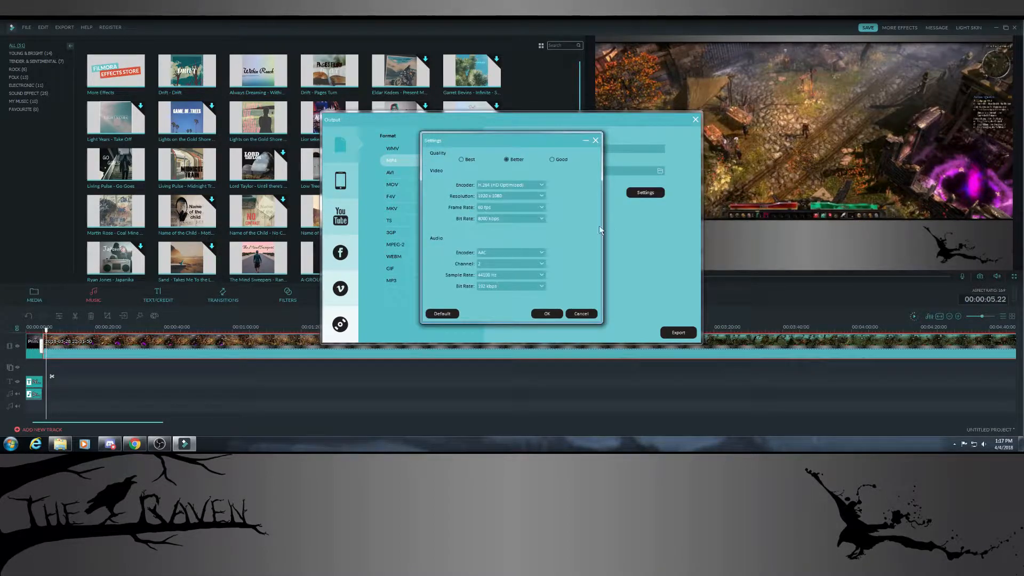
{"action": "left_click", "coordinate": [543, 197]}
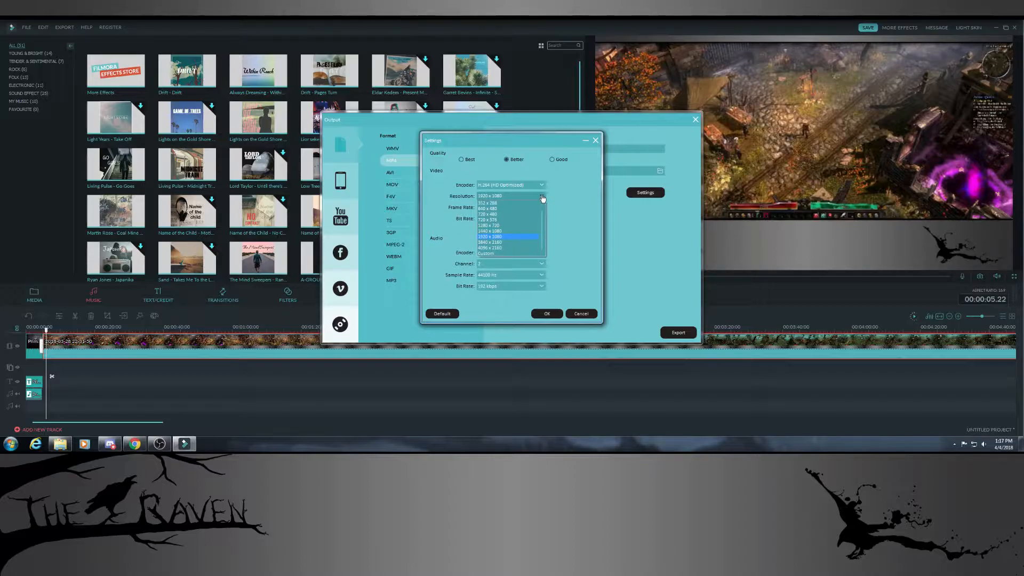
{"action": "left_click", "coordinate": [560, 203]}
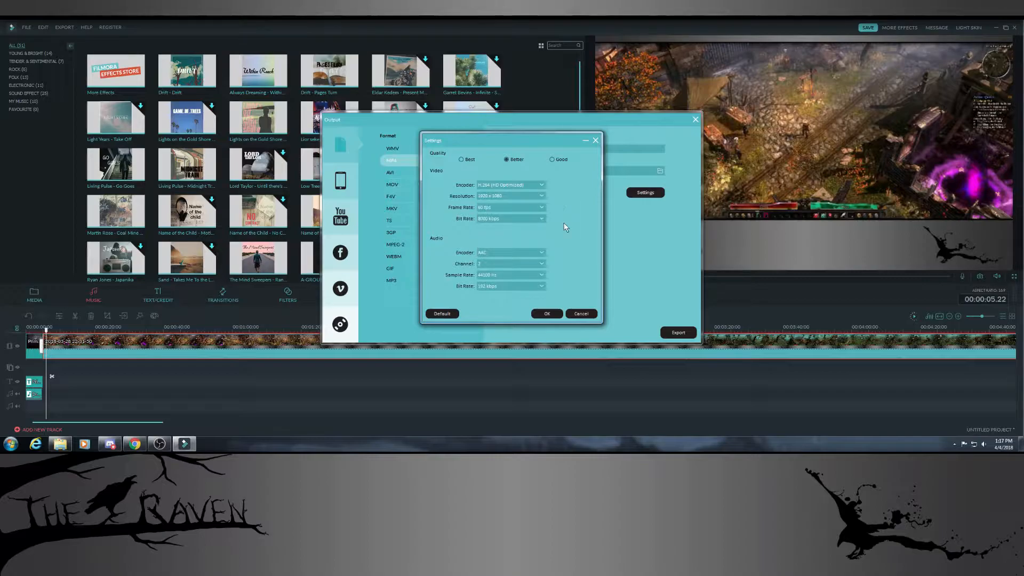
{"action": "left_click", "coordinate": [545, 314]}
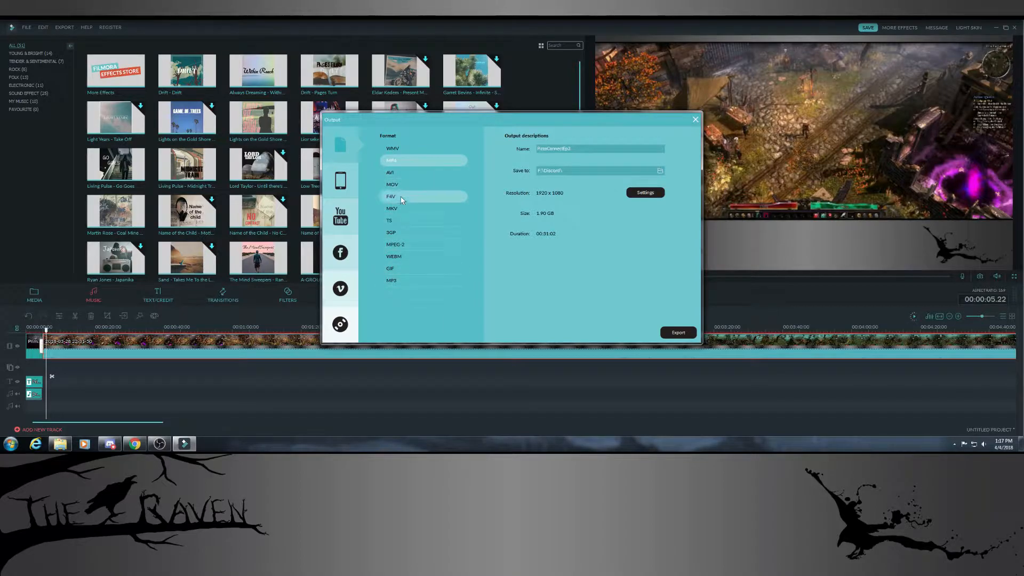
- View the YouTube upload options, return to the local file formats, and close the output window without exporting
{"action": "left_click", "coordinate": [339, 220]}
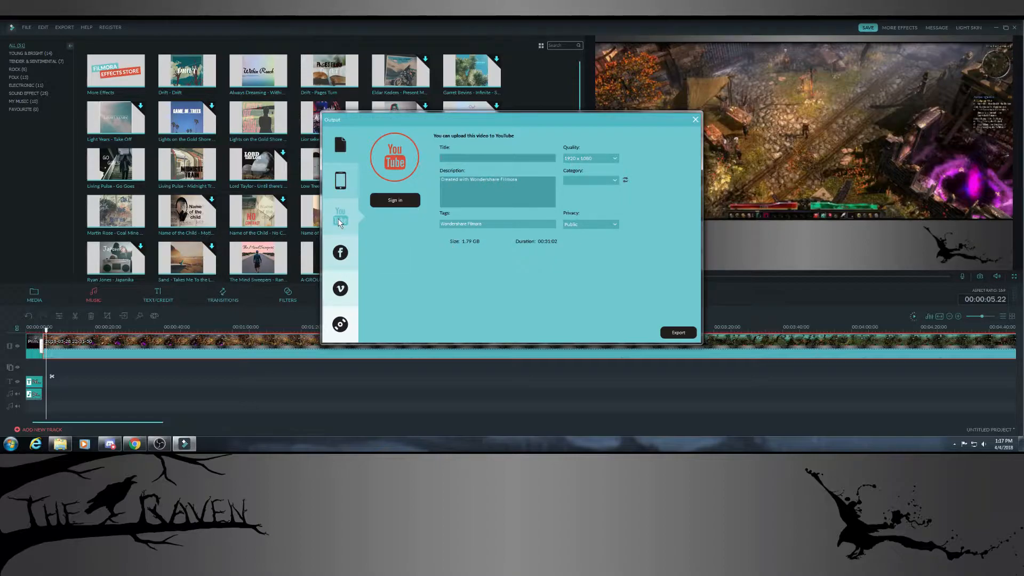
{"action": "left_click", "coordinate": [338, 146]}
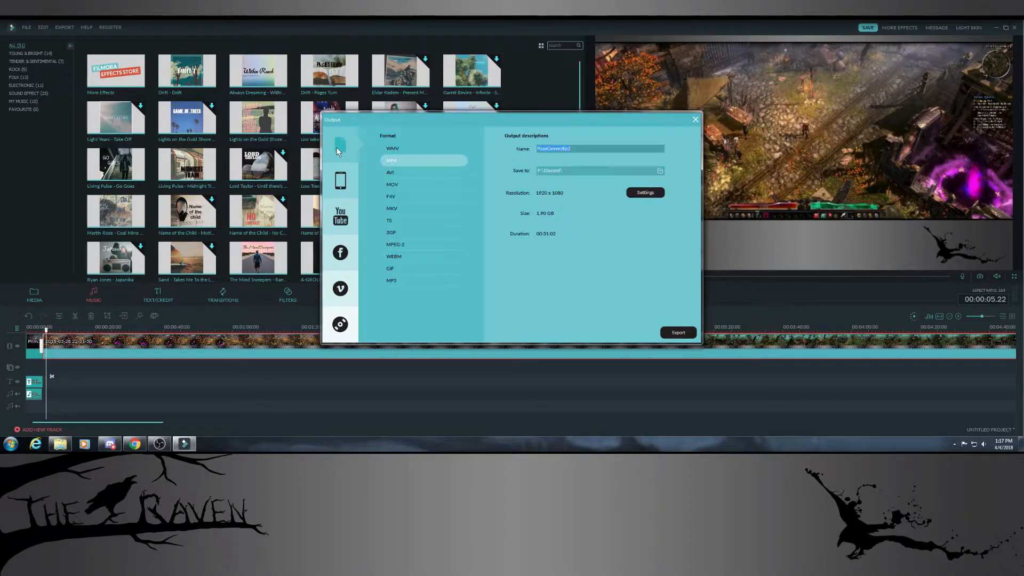
{"action": "left_click", "coordinate": [695, 120]}
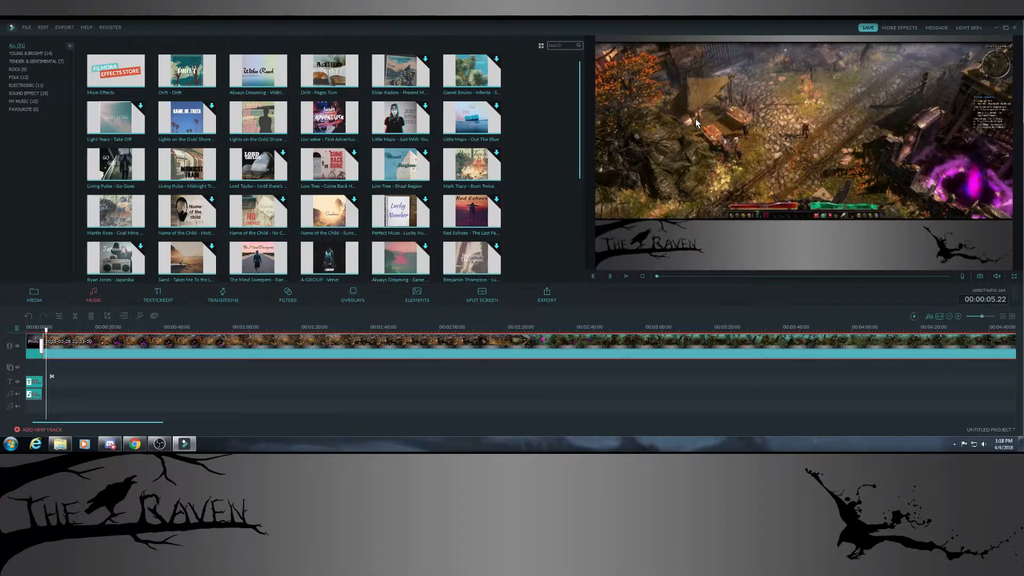